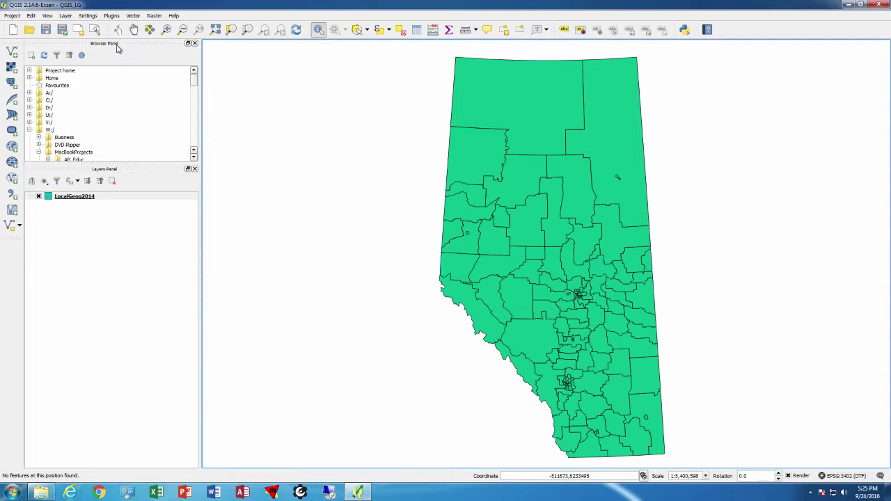
Inspect the northwest region's attributes with Identify, then clear and close the results
right_click(150, 31)
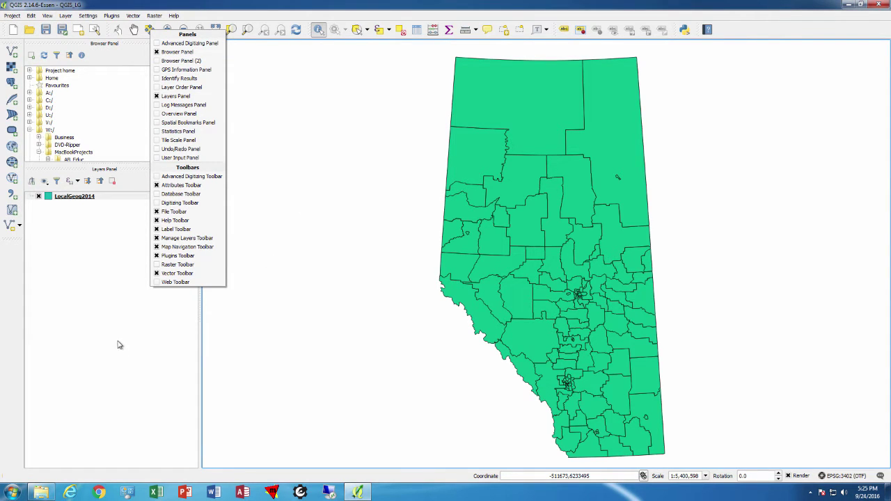
left_click(123, 149)
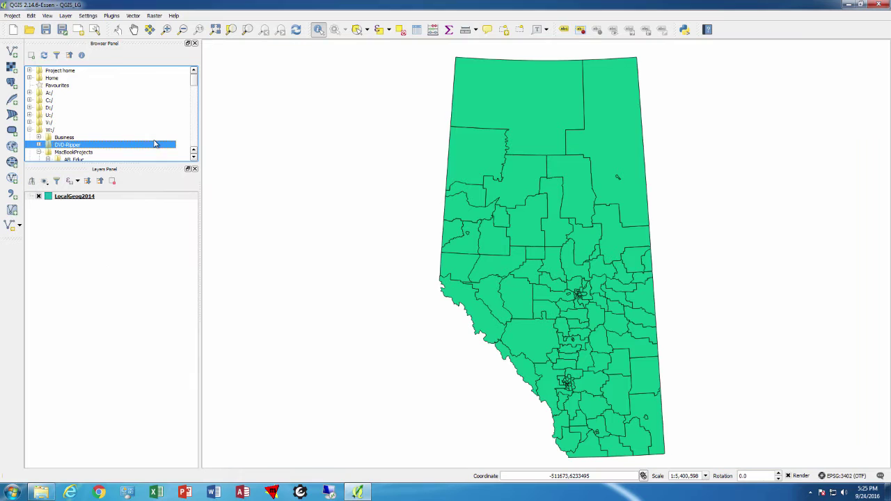
scroll(193, 143, "down", 8)
scroll(193, 143, "down", 10)
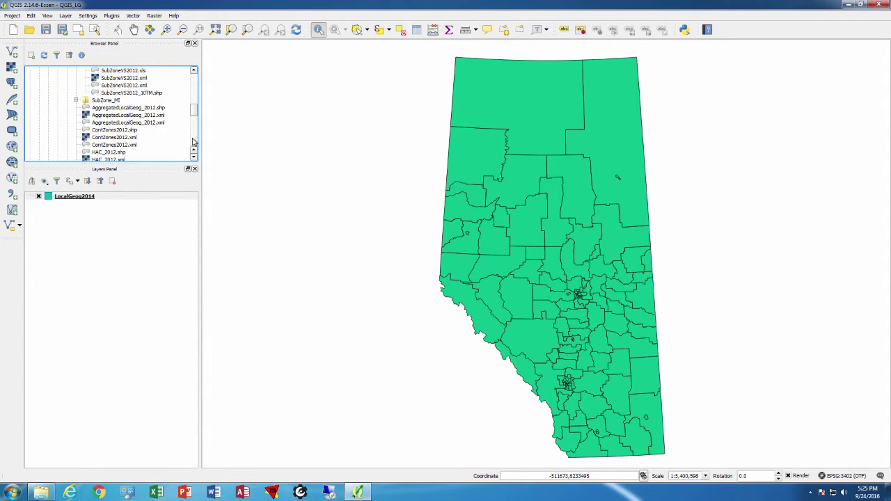
scroll(193, 120, "down", 8)
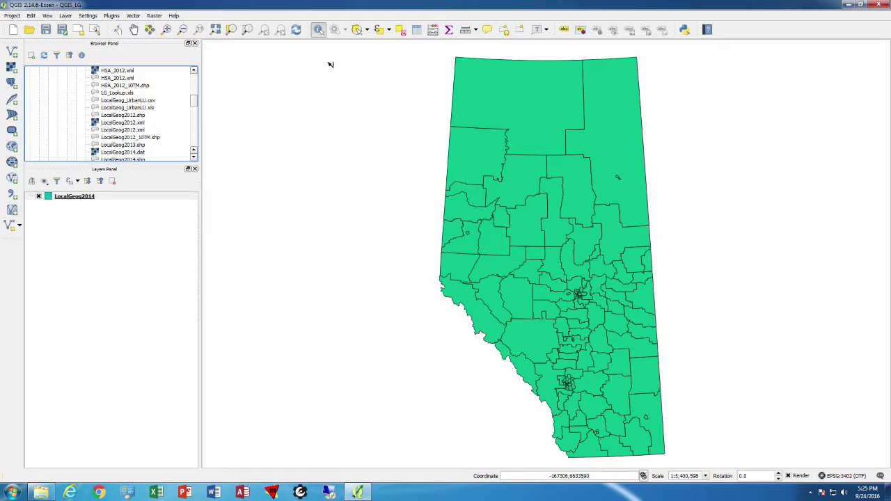
left_click(463, 161)
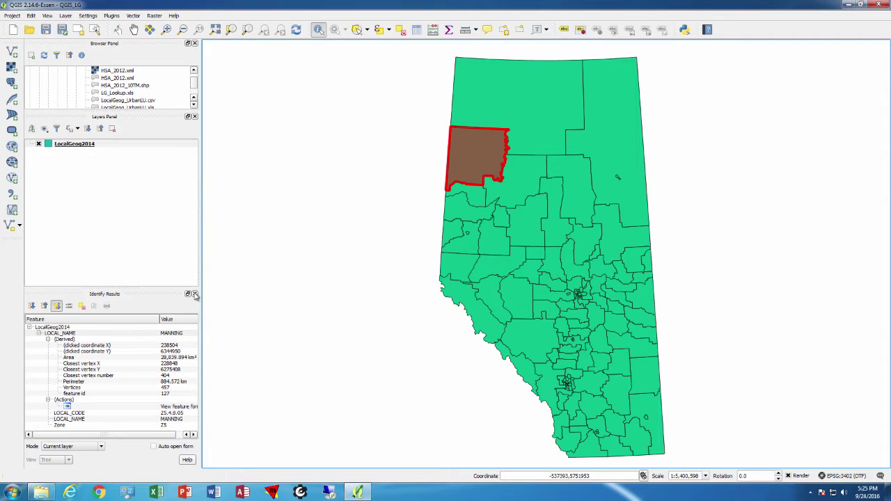
left_click(407, 243)
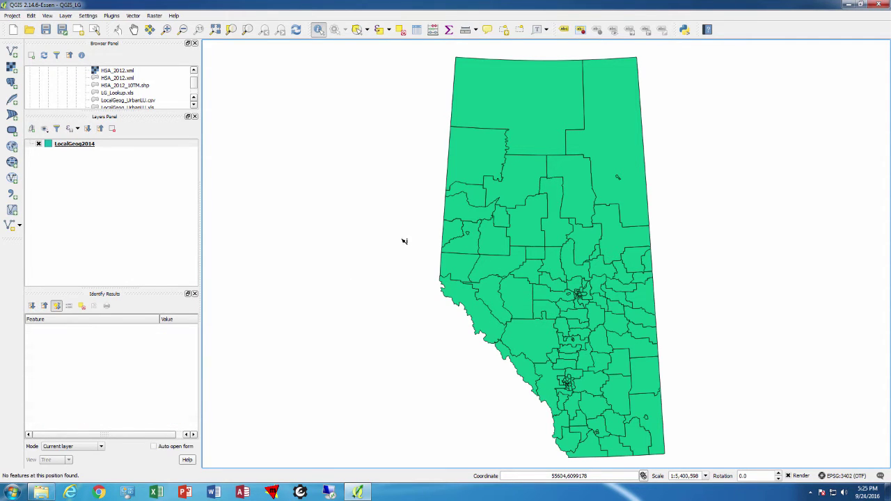
left_click(194, 294)
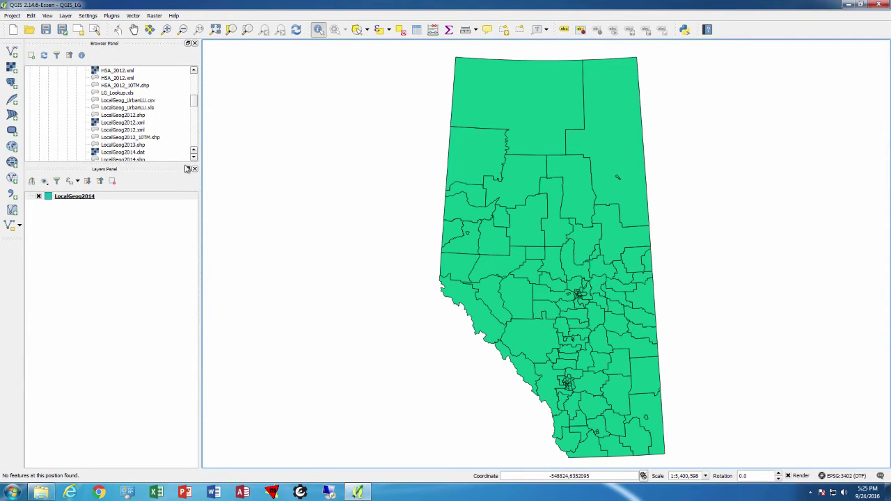
Draft a left(LOCAL_CODE,2) expression in the field calculator, then cancel and close the attribute table
left_click(416, 29)
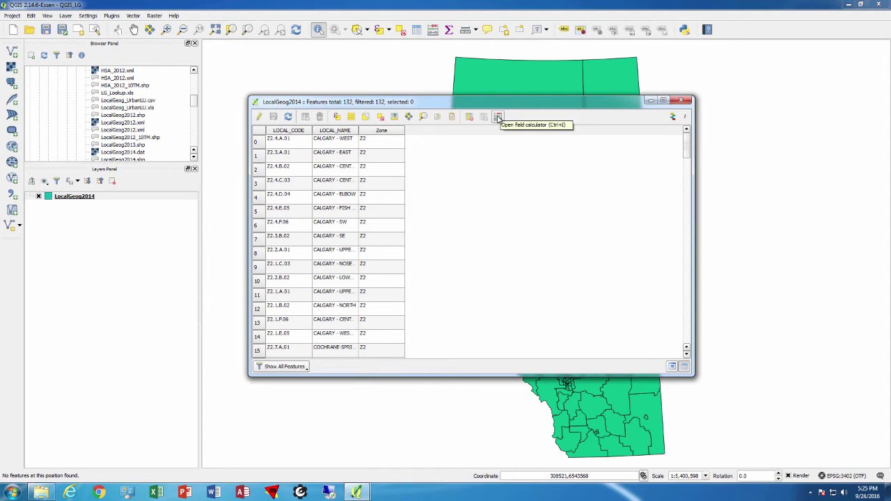
left_click(497, 117)
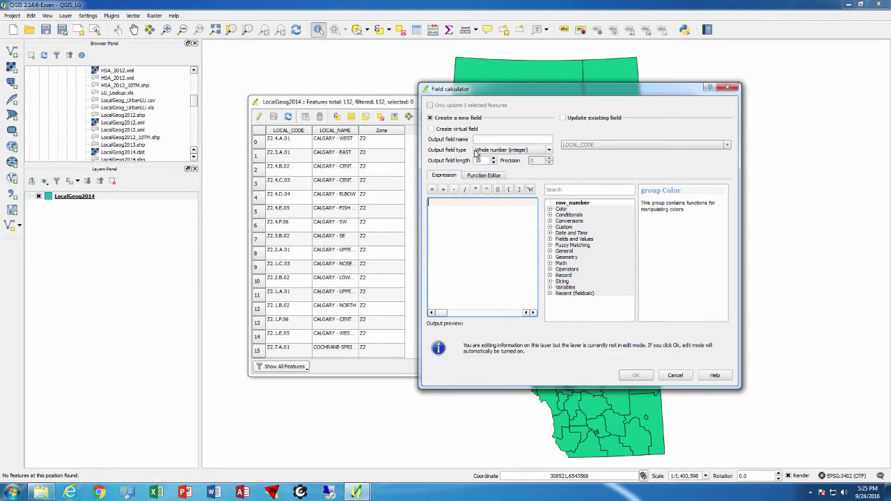
left_click(480, 140)
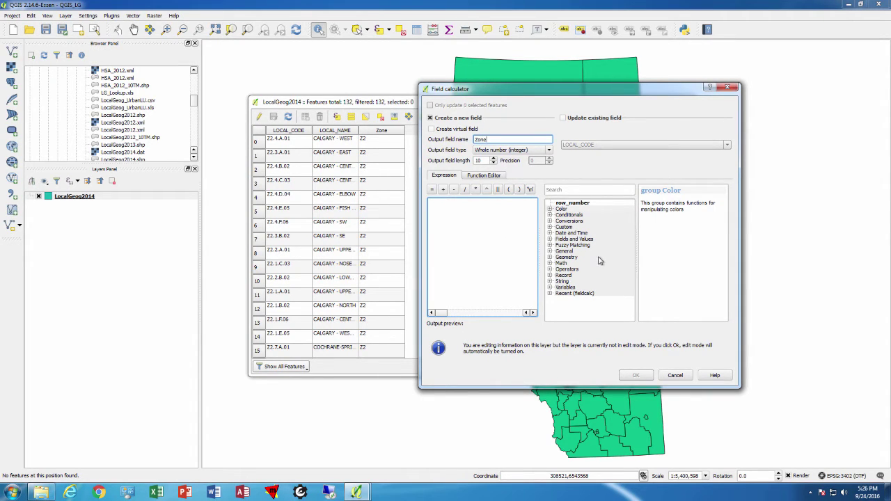
left_click(549, 282)
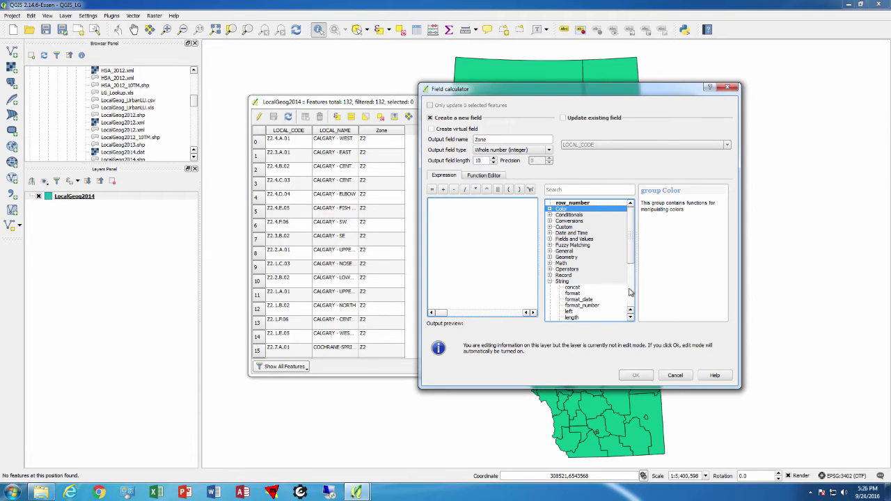
double_click(577, 311)
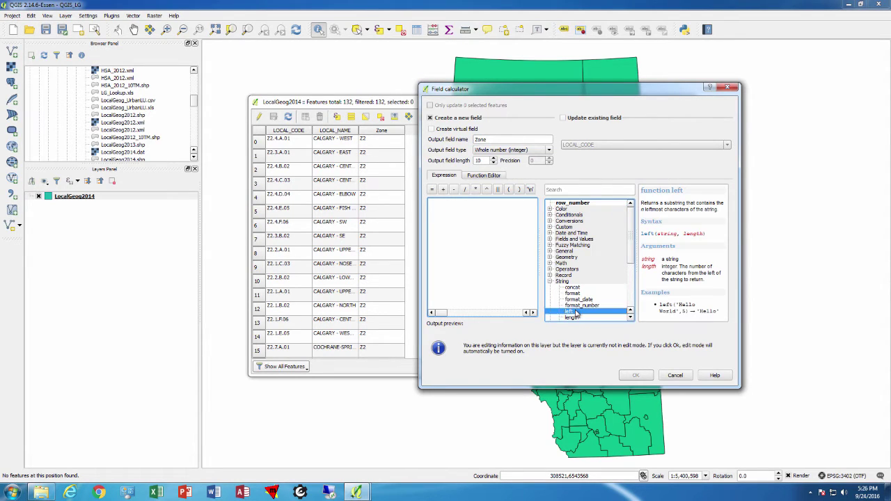
left_click(550, 241)
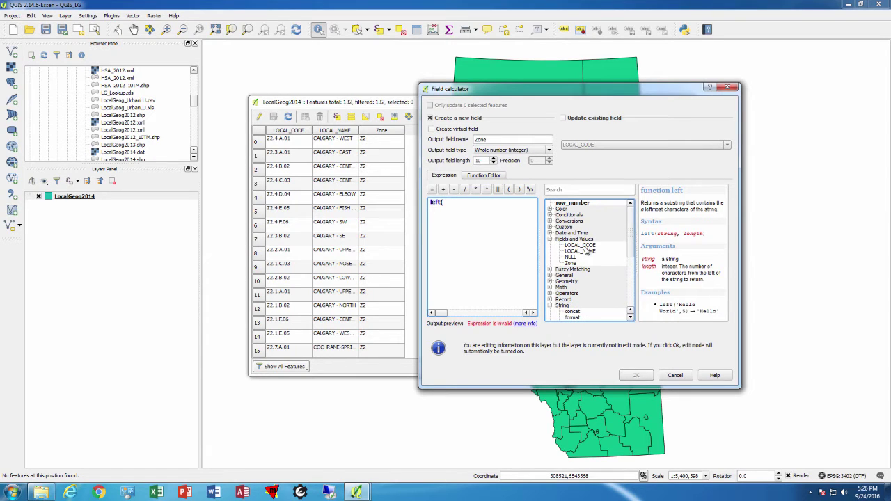
double_click(581, 246)
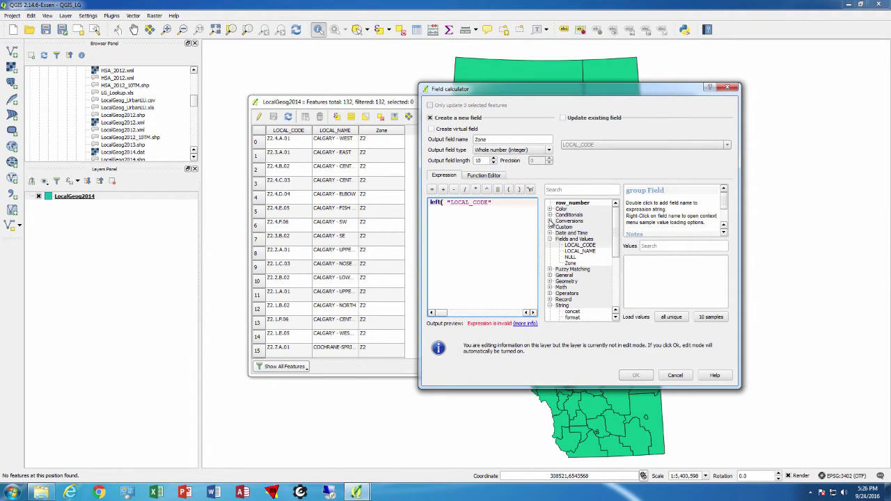
type(",2)")
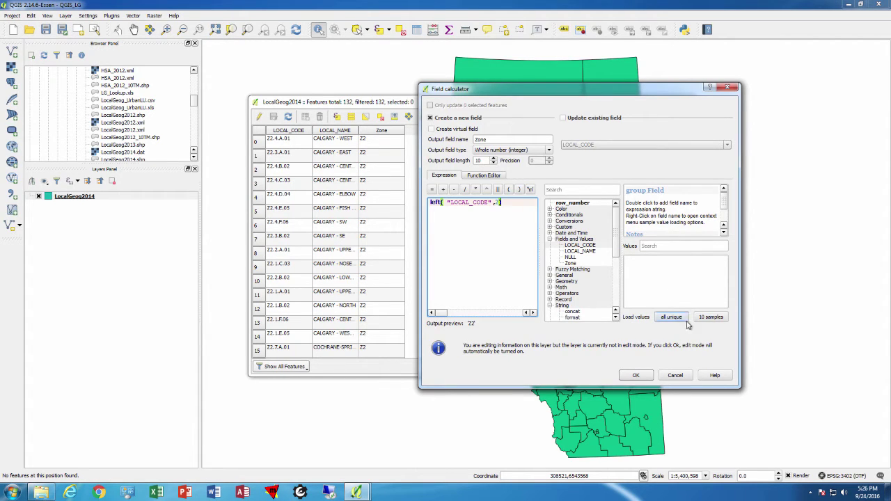
left_click(679, 376)
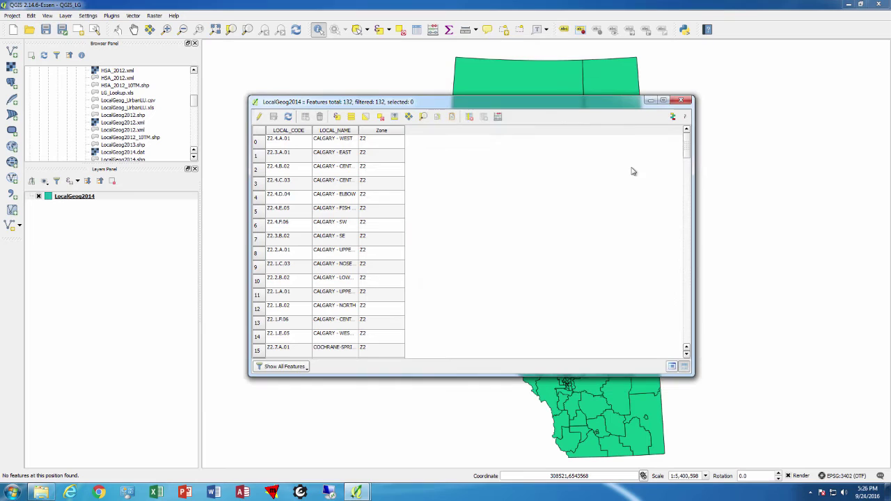
left_click(687, 98)
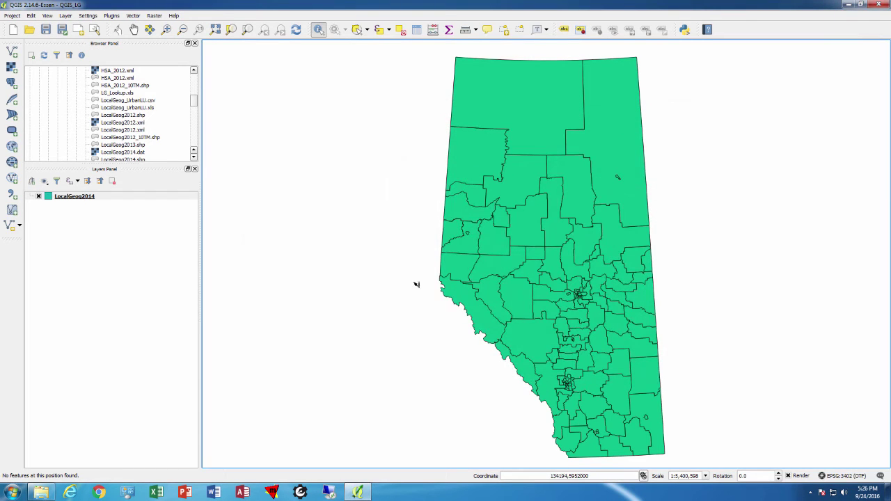
Style LocalGeog2014 as Categorized on the Zone field, classified into Z1–Z5 and applied
left_click(75, 197)
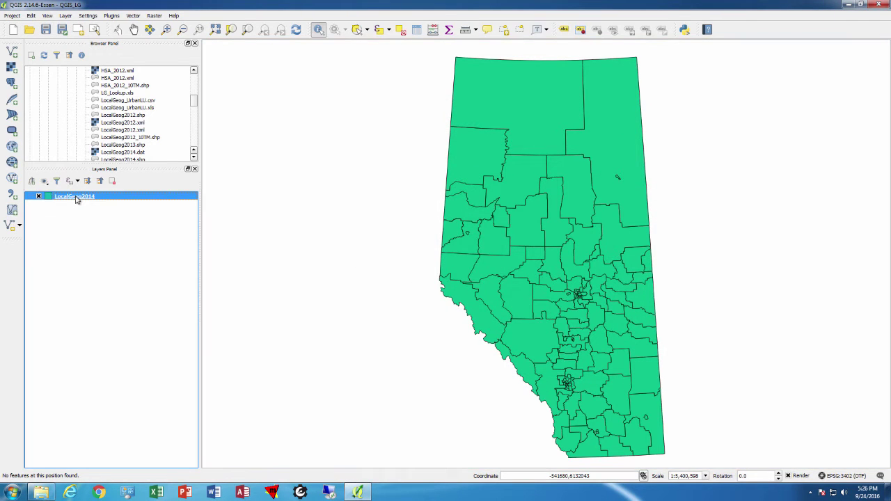
double_click(75, 197)
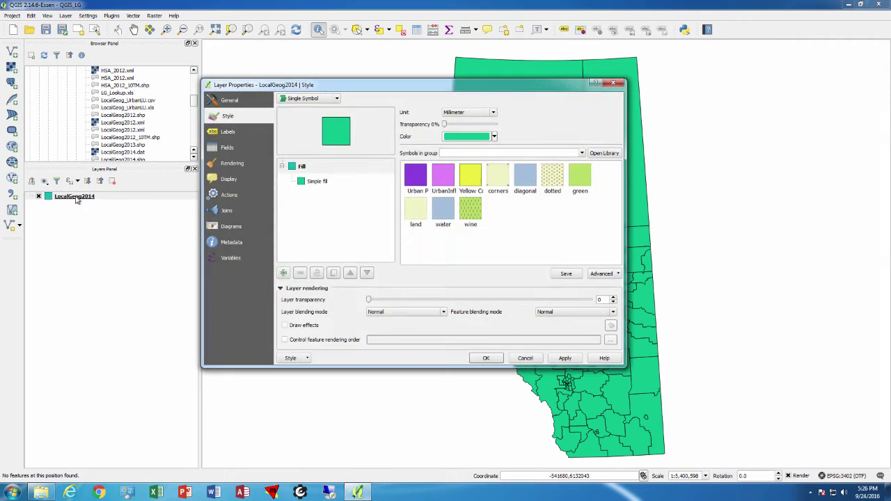
left_click(337, 98)
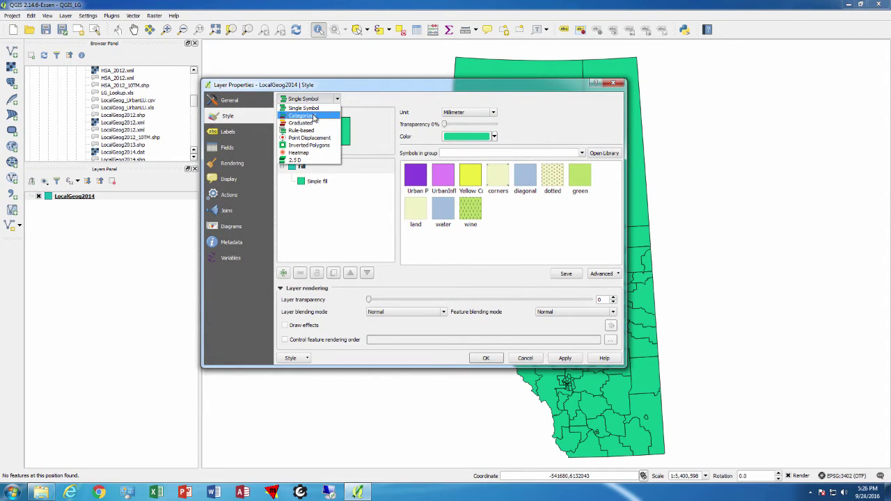
left_click(313, 115)
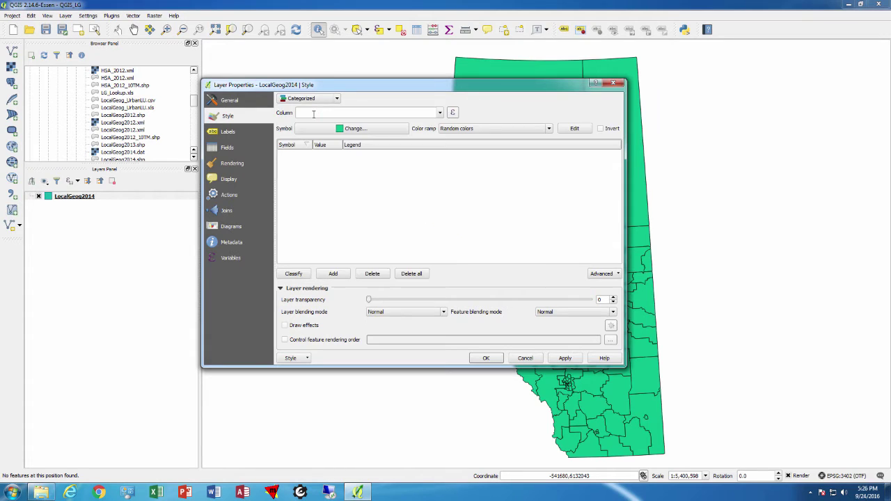
left_click(439, 114)
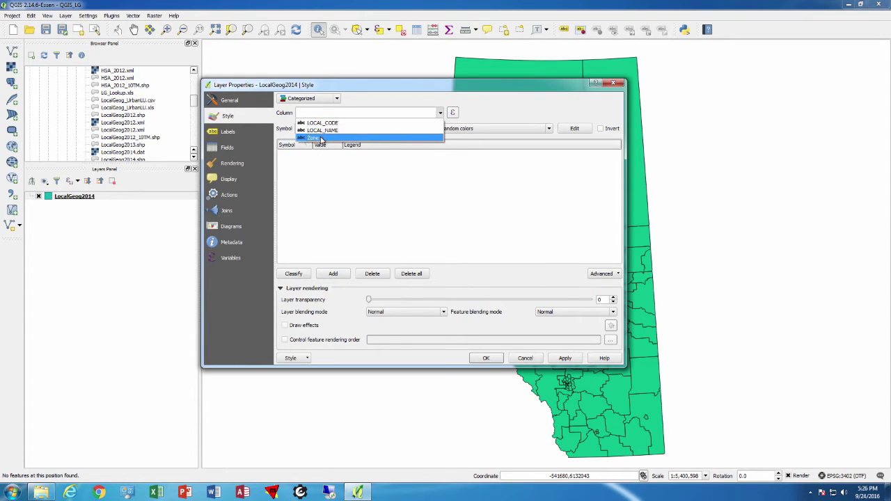
left_click(317, 136)
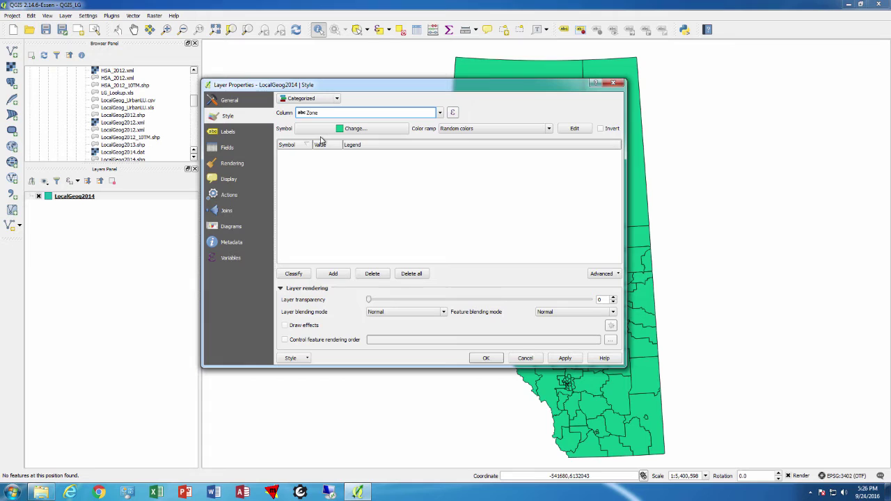
left_click(300, 273)
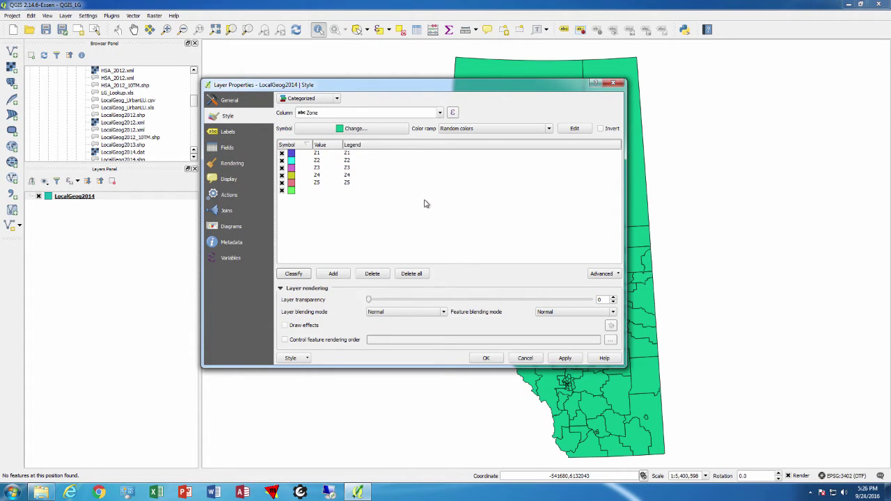
left_click(564, 358)
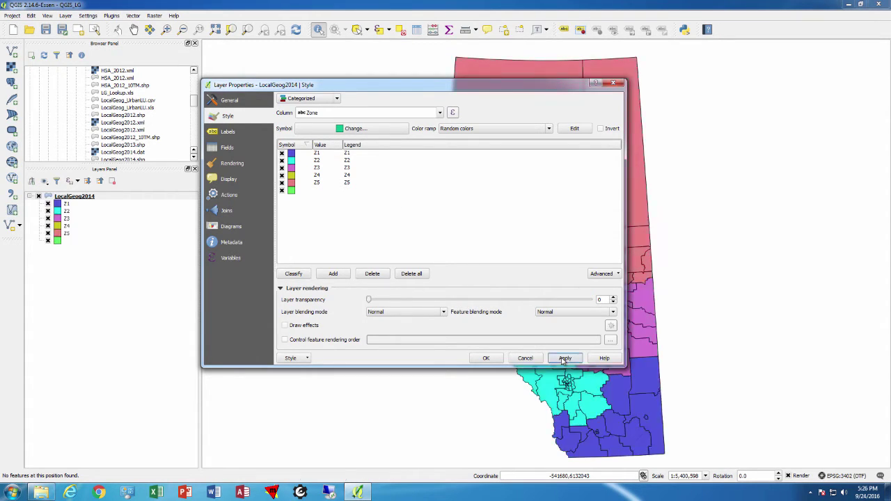
left_click(487, 359)
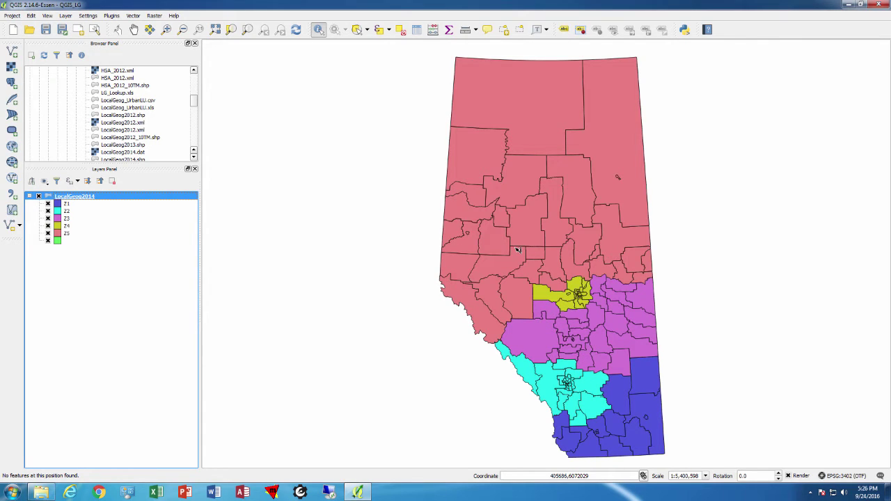
Create a new print composer titled 'Zone Map' from the Project menu
left_click(12, 15)
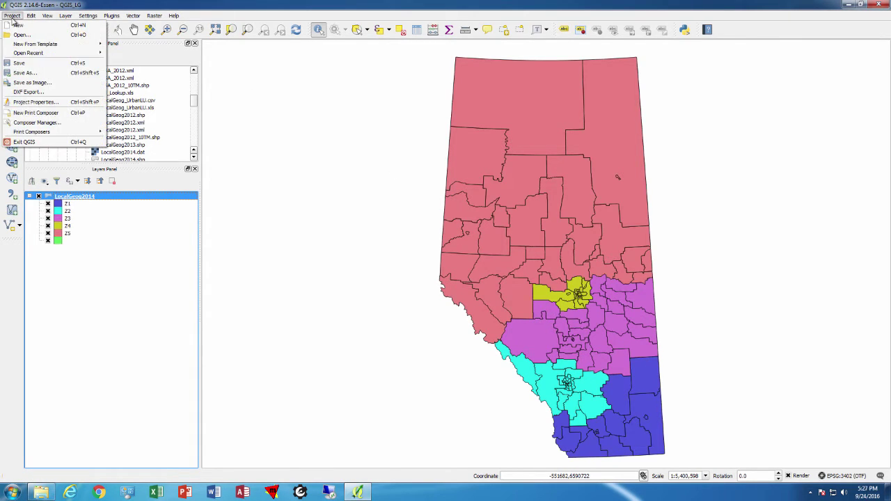
left_click(46, 113)
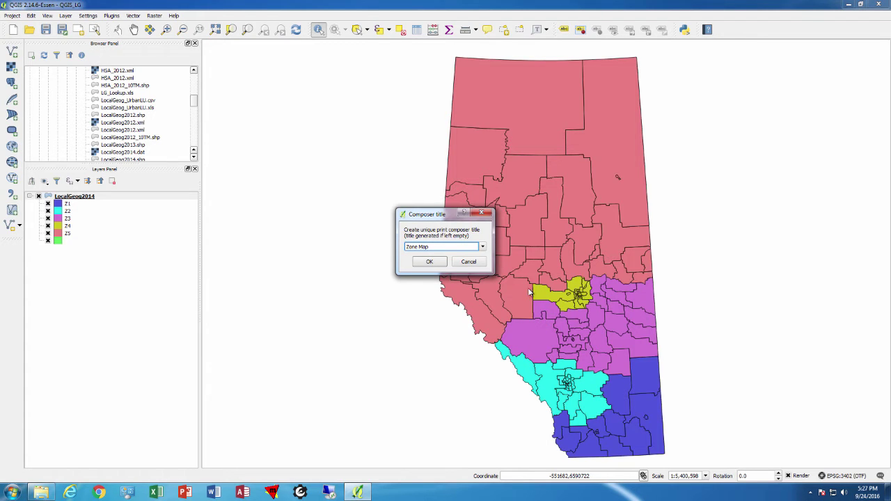
left_click(438, 263)
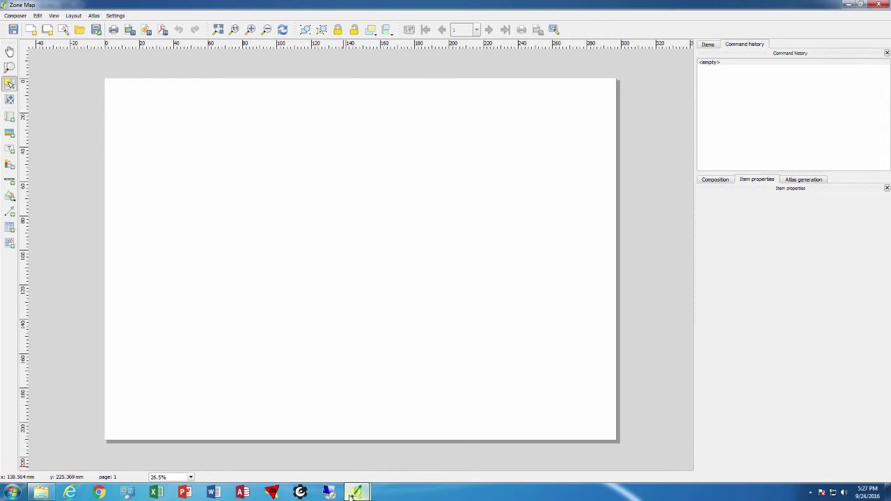
Bring the Zone Map composer window back to the front
mouse_move(351, 496)
left_click(327, 446)
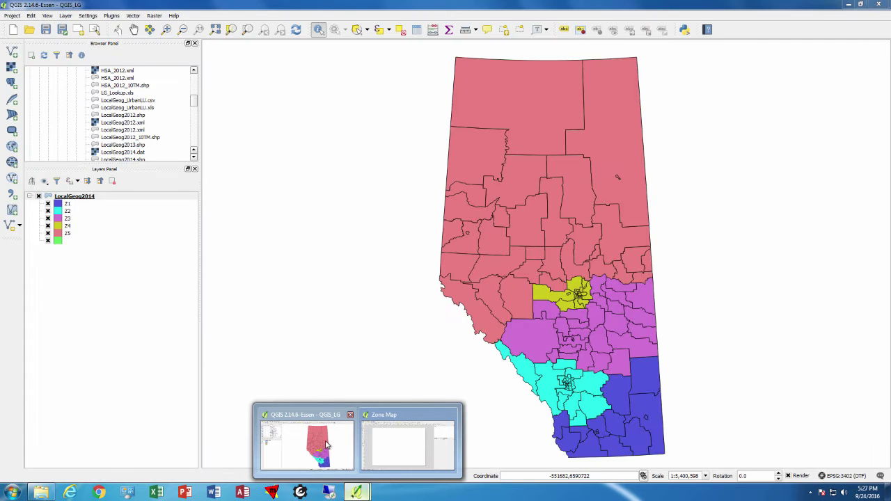
mouse_move(414, 449)
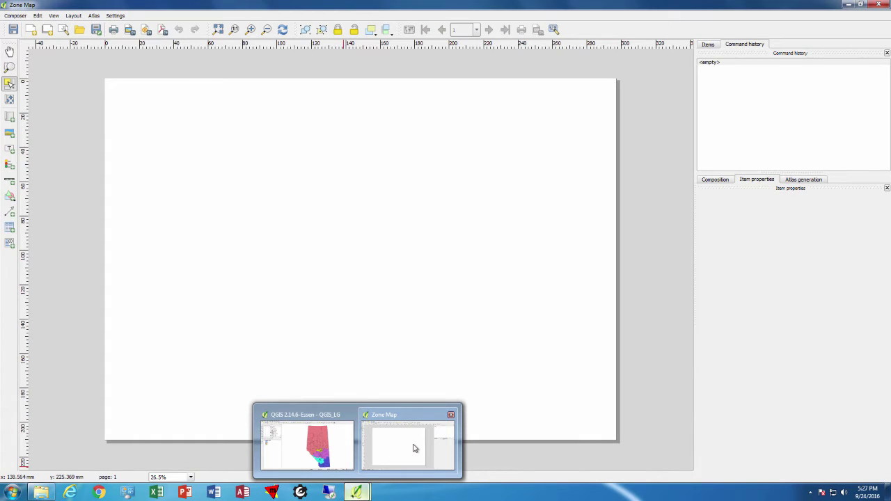
left_click(413, 448)
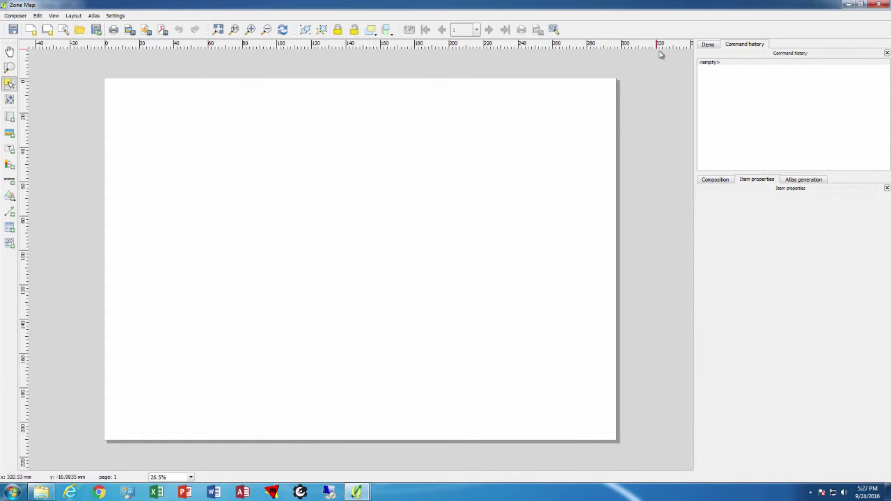
Set the page preset to ANSI A (Letter; 8.5x11 in) with portrait orientation
left_click(723, 180)
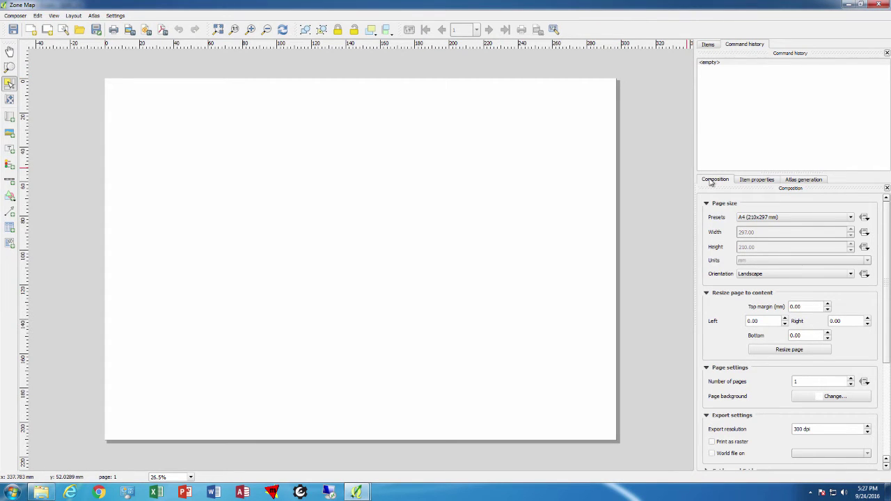
left_click(852, 219)
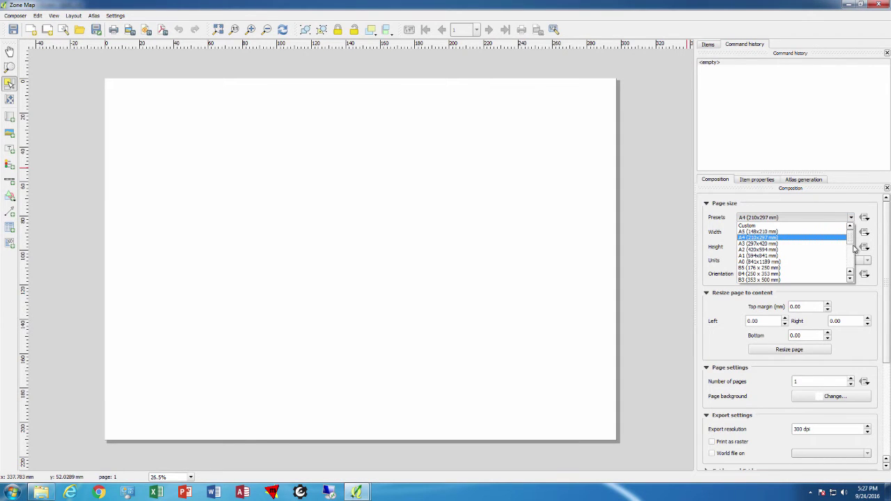
scroll(854, 257, "down", 3)
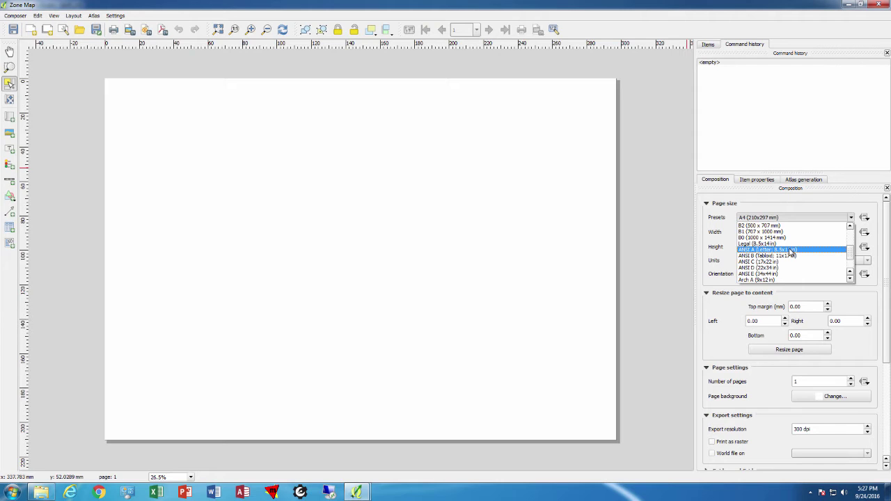
left_click(791, 252)
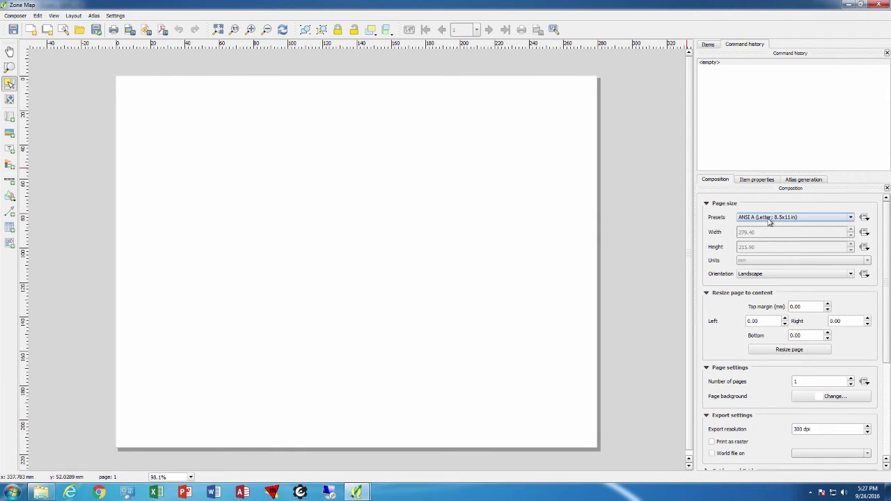
left_click(765, 275)
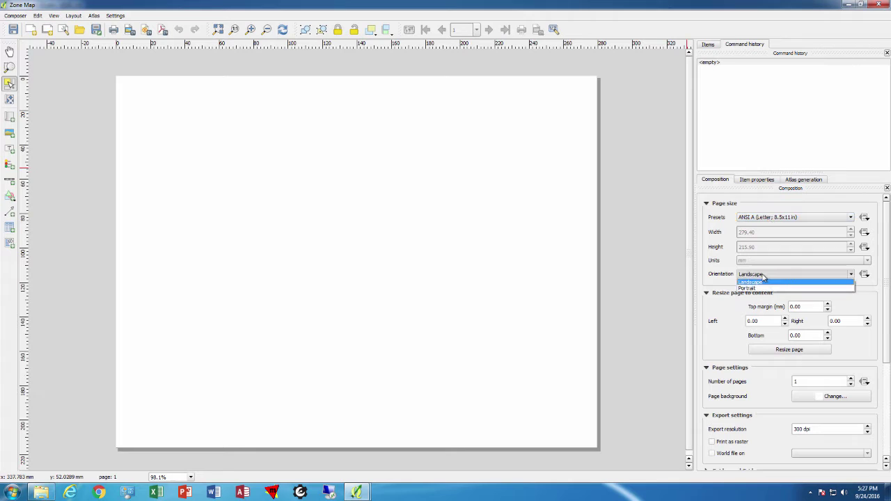
left_click(761, 288)
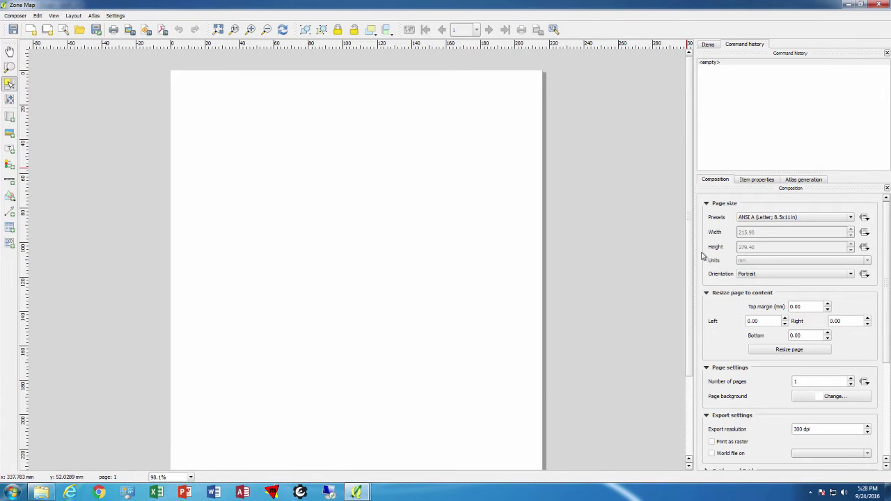
left_click_drag(689, 220, 689, 242)
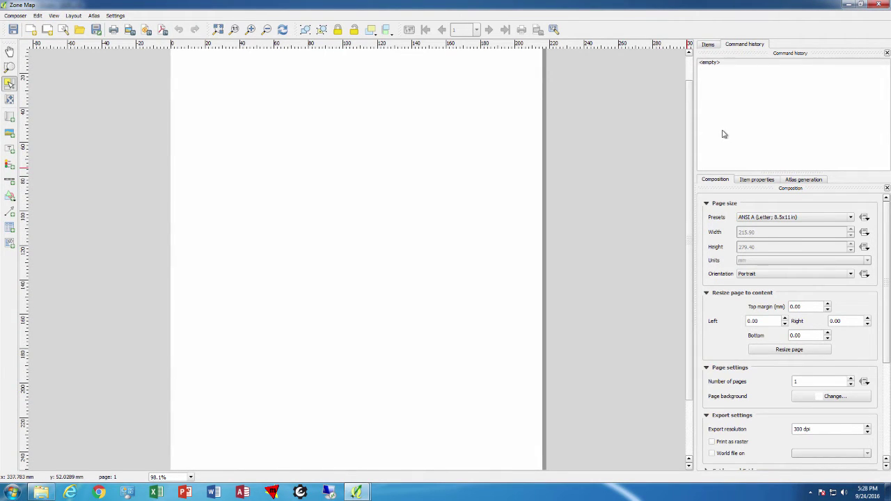
Show the Item properties panel instead of the Composition settings
left_click(756, 181)
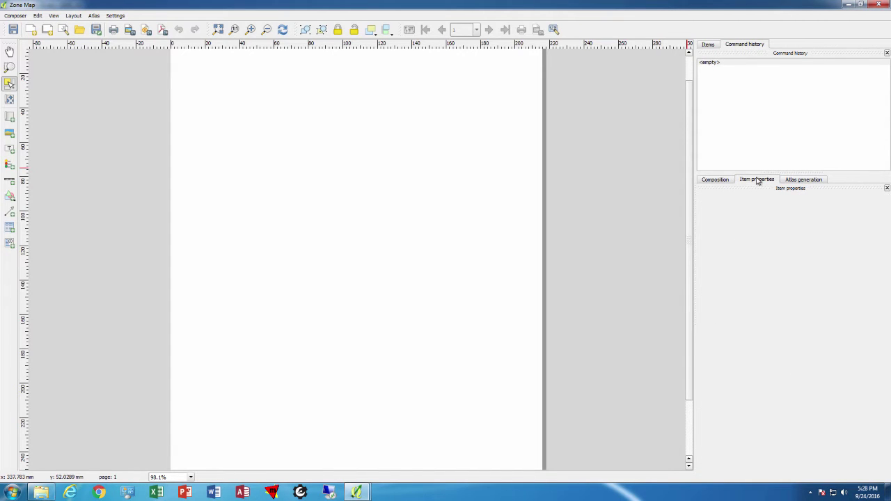
Draw a tall map frame from the page's top-left down its left side
left_click(12, 116)
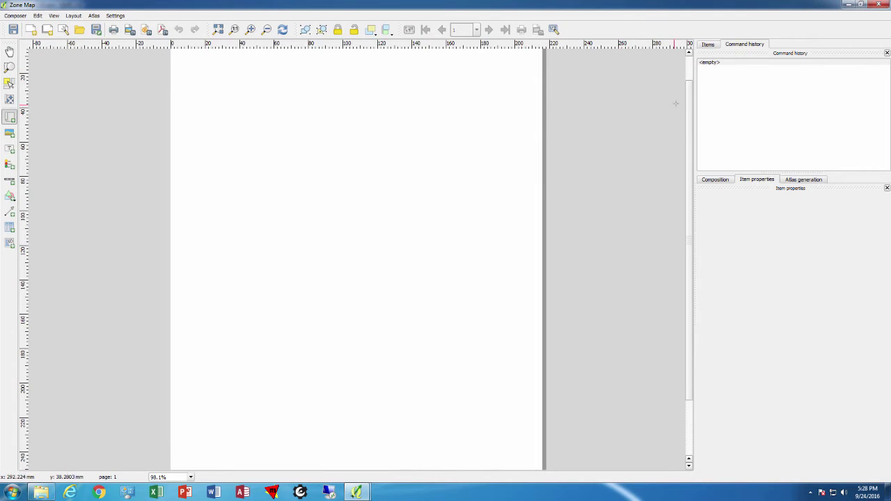
left_click_drag(688, 100, 689, 81)
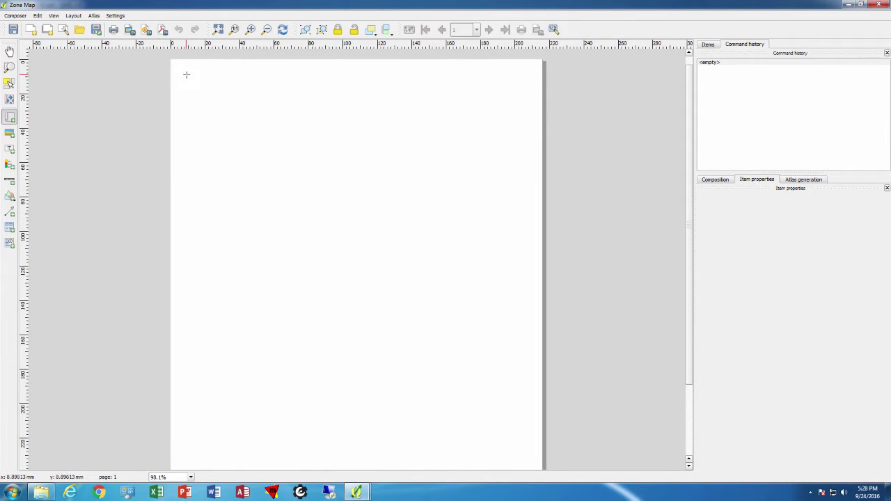
left_click_drag(191, 85, 384, 461)
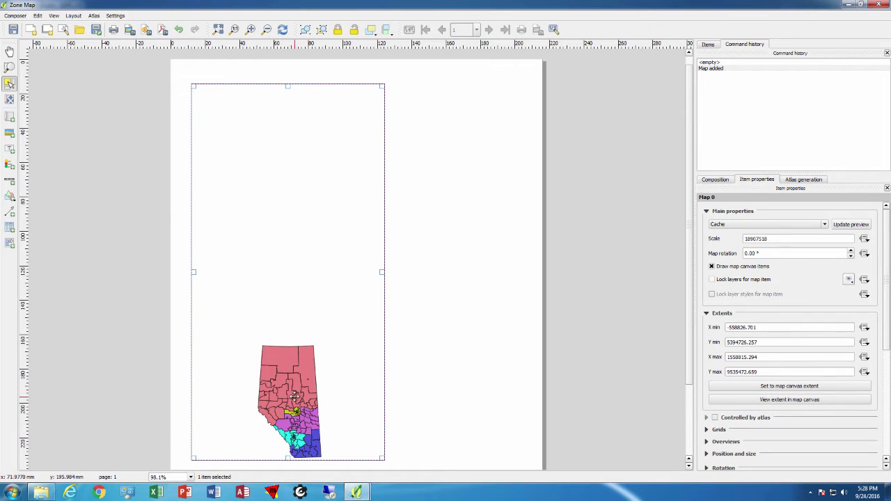
Nudge the map frame's top edge upward and shift the frame slightly right
left_click(10, 101)
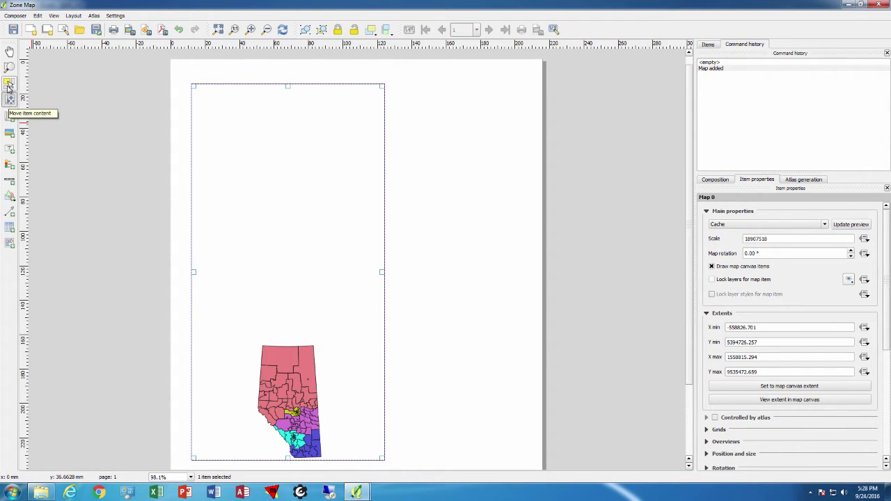
left_click(8, 83)
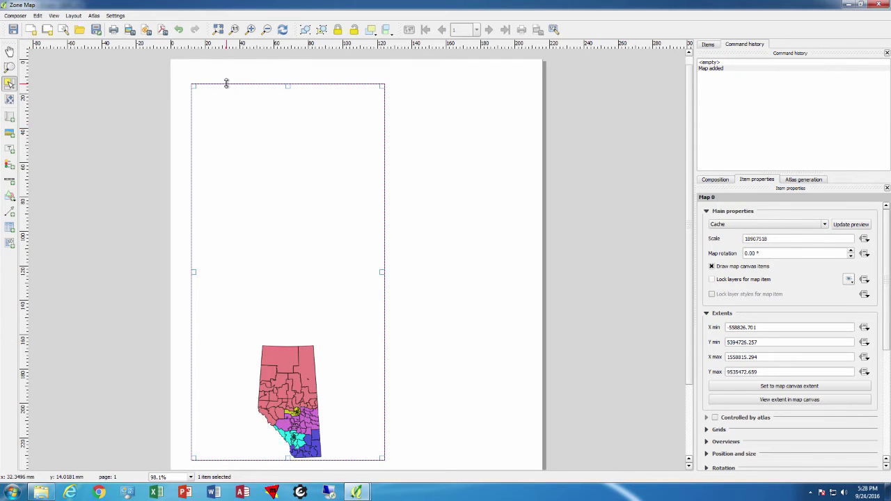
left_click_drag(227, 84, 227, 84)
mouse_move(218, 123)
left_mouse_down()
mouse_move(225, 121)
mouse_move(217, 123)
left_mouse_up()
Pan the province up toward the frame centre and zoom the map view
left_click(9, 100)
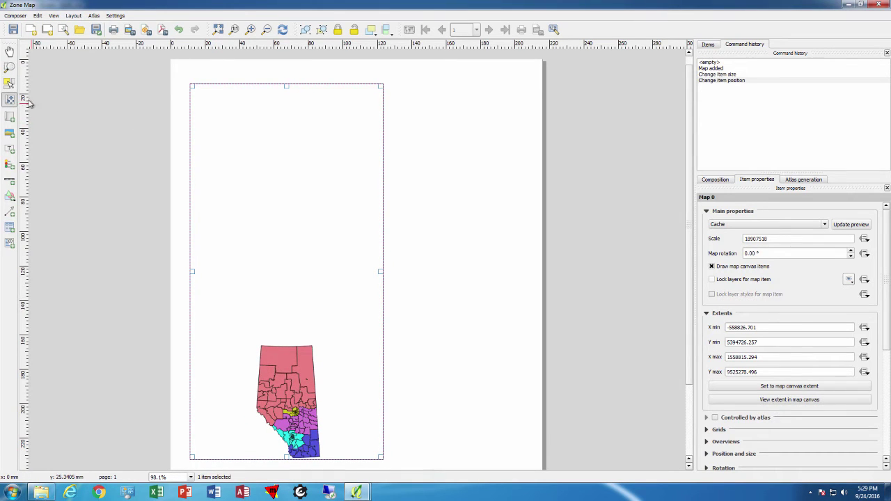
left_click_drag(240, 261, 244, 173)
left_click_drag(269, 255, 265, 220)
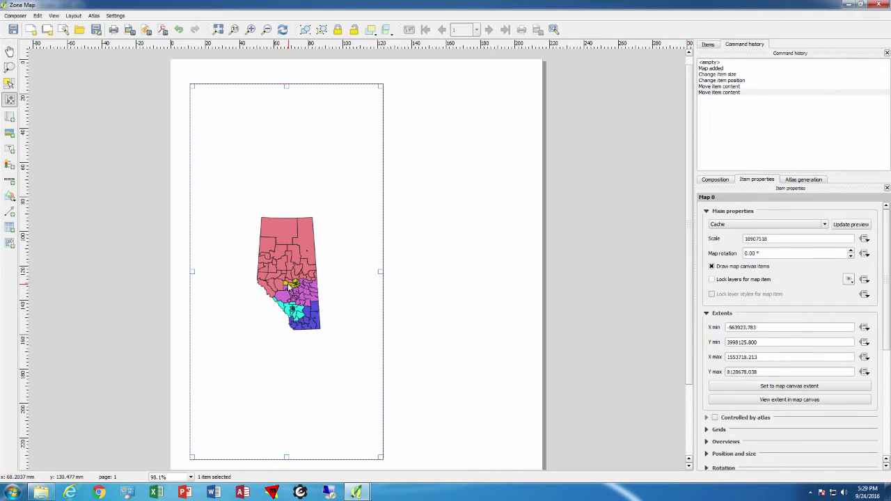
scroll(289, 285, "up", 1)
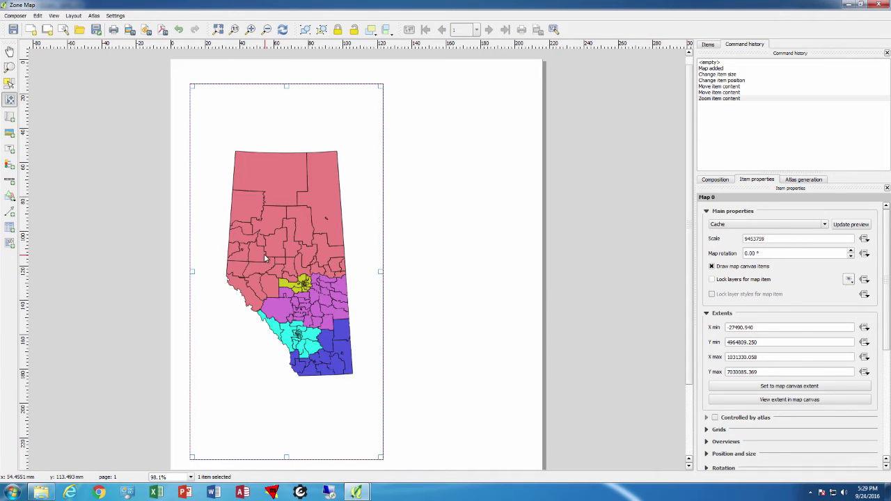
scroll(265, 258, "up", 1)
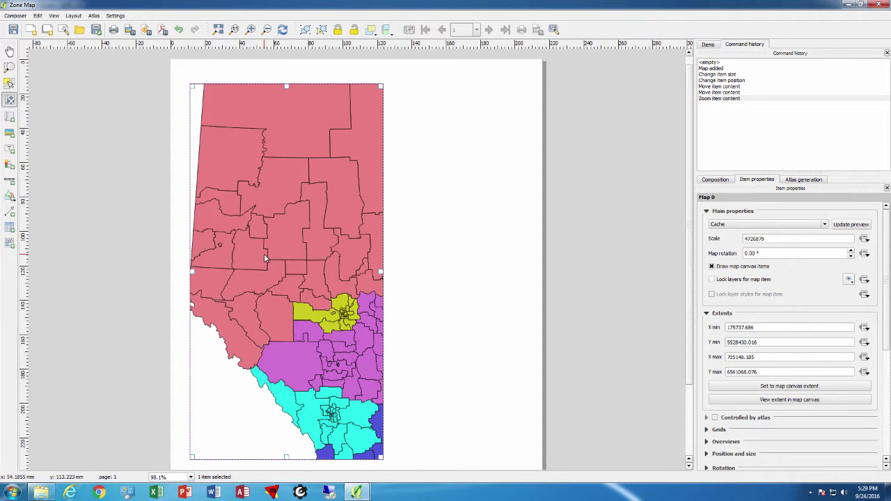
scroll(265, 258, "down", 1)
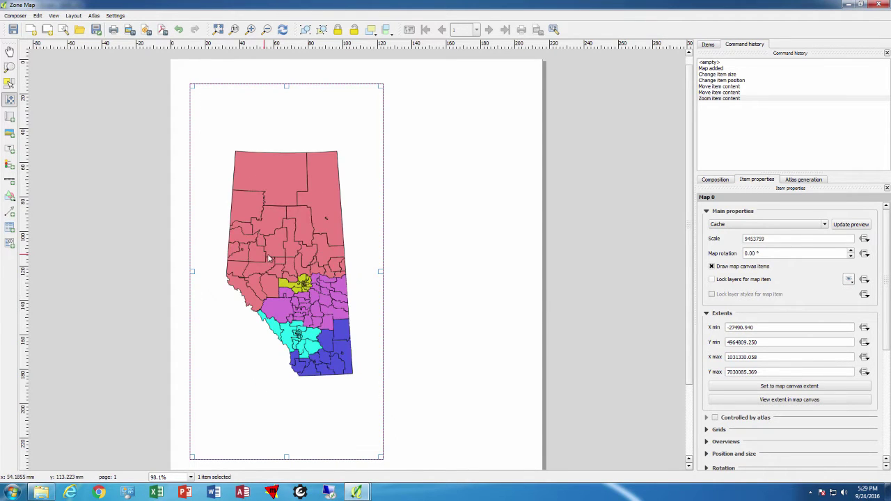
double_click(755, 238)
left_click_drag(690, 337, 690, 401)
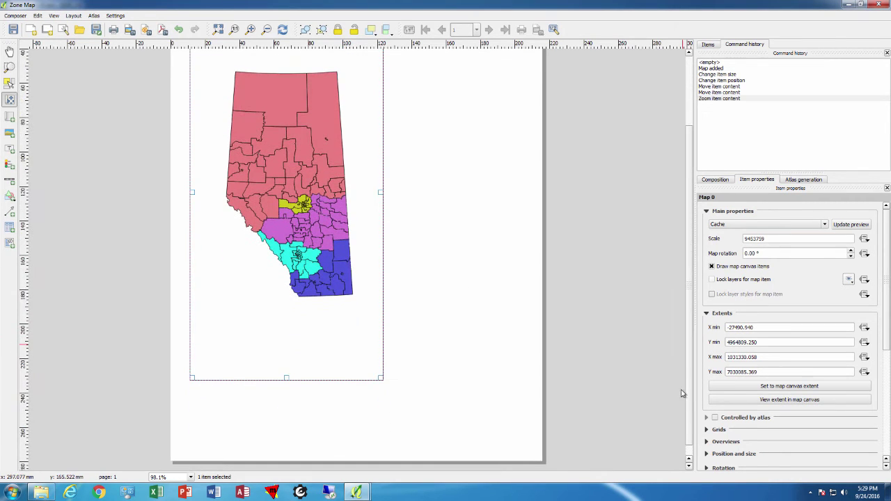
Extend the map frame downward and to the right, then refine the map zoom
left_click(9, 83)
left_click_drag(286, 378, 287, 415)
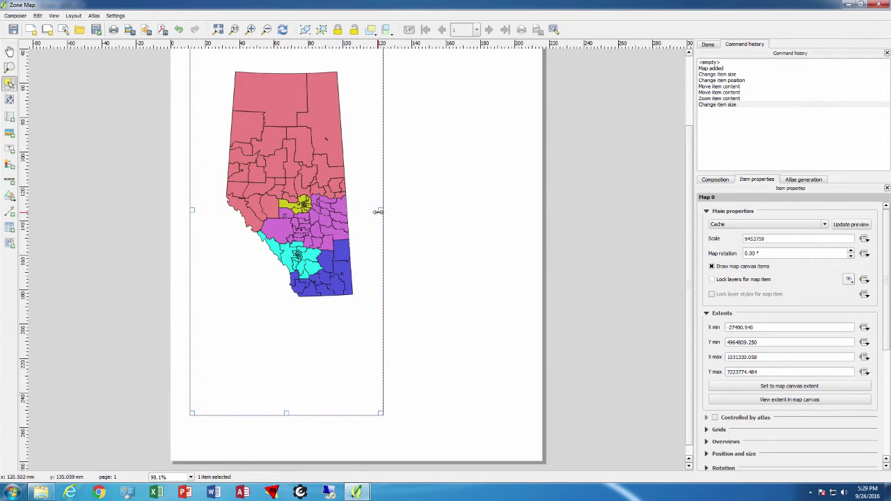
left_click_drag(382, 211, 397, 211)
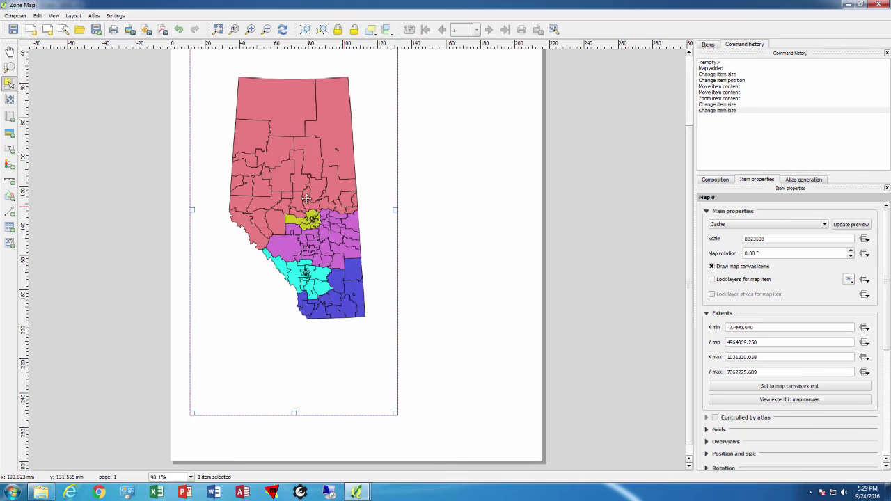
left_click(10, 101)
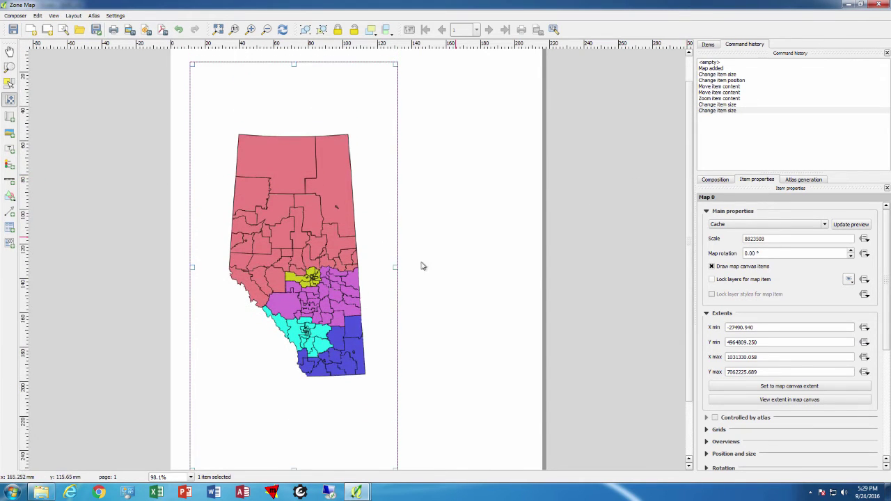
scroll(344, 278, "up", 1)
scroll(344, 279, "down", 1)
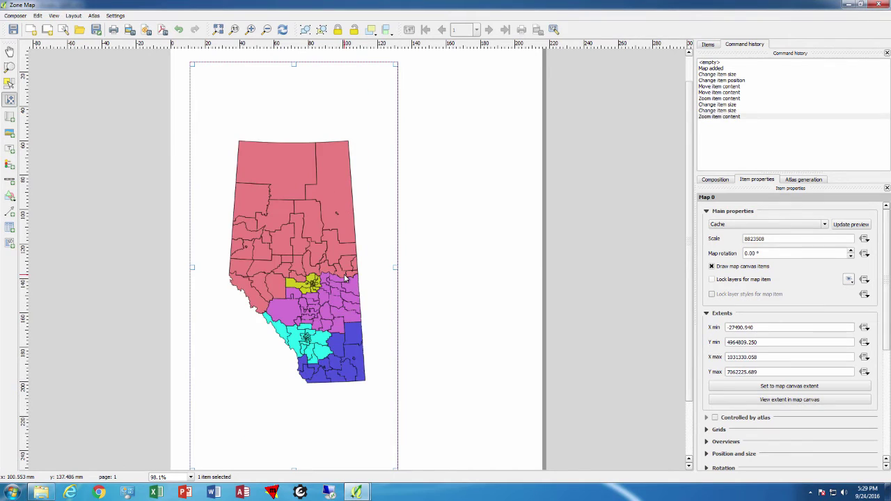
Try map scales of 9000000 and then 10000000 in the Scale field
left_click(752, 239)
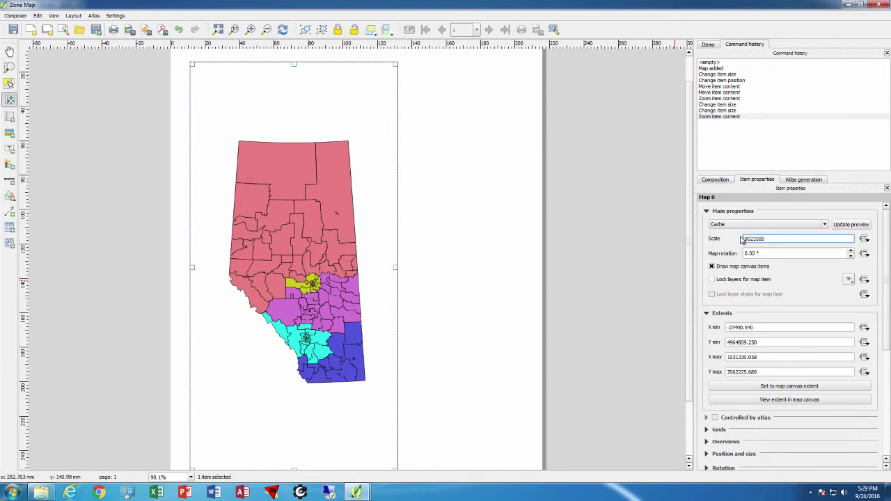
type("90")
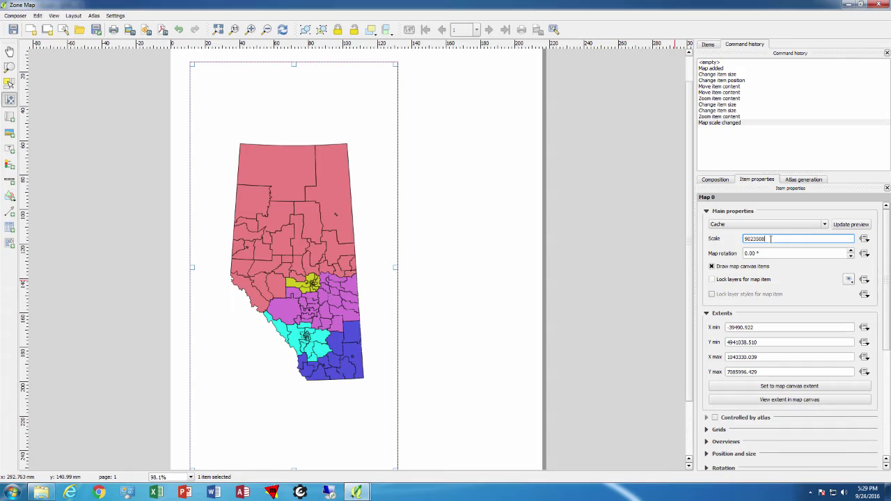
left_click_drag(770, 239, 756, 239)
left_click(754, 239)
key("Return")
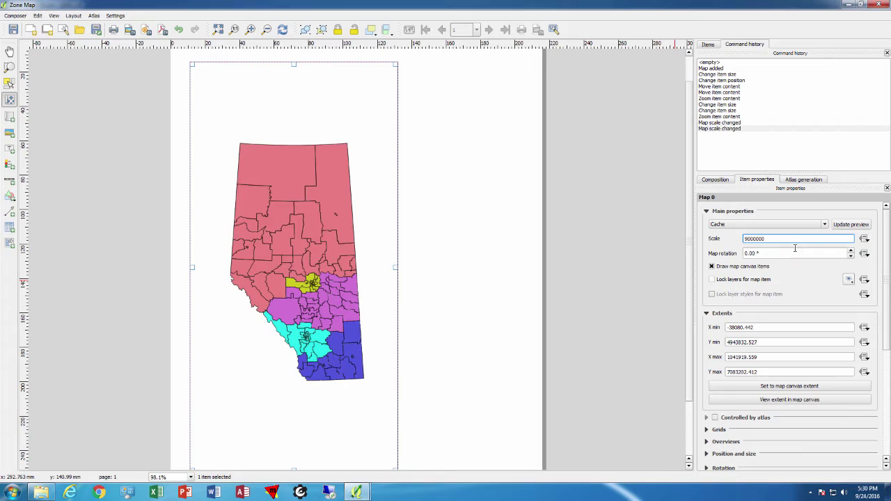
left_click(794, 252)
left_click(782, 239)
left_click(784, 253)
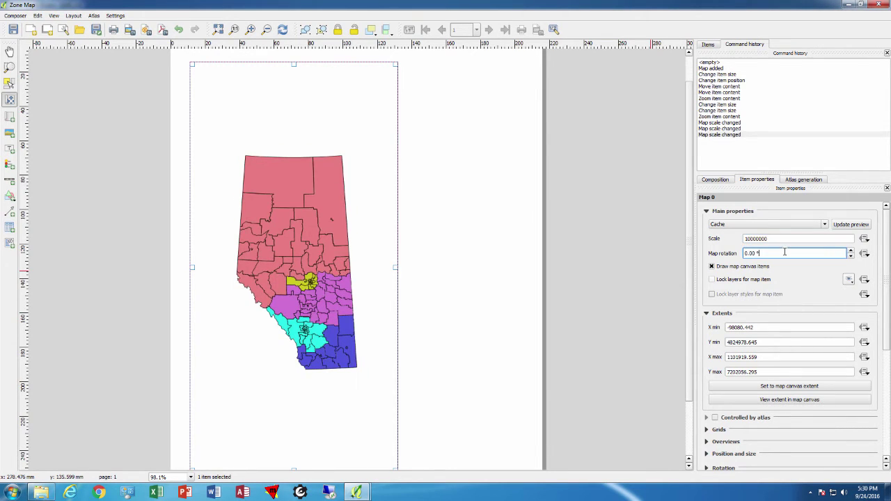
Try a scale of 8000000, then settle on 7500000
left_click(747, 238)
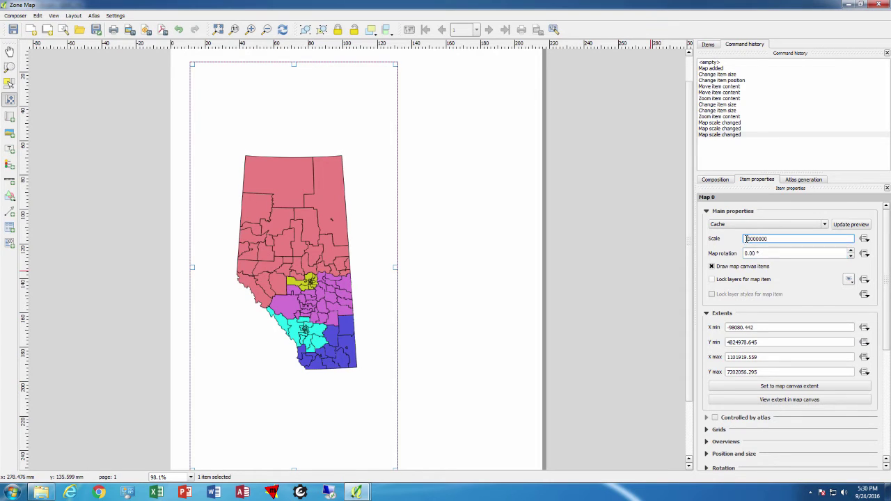
left_click_drag(752, 238, 745, 238)
type("8")
left_click(768, 253)
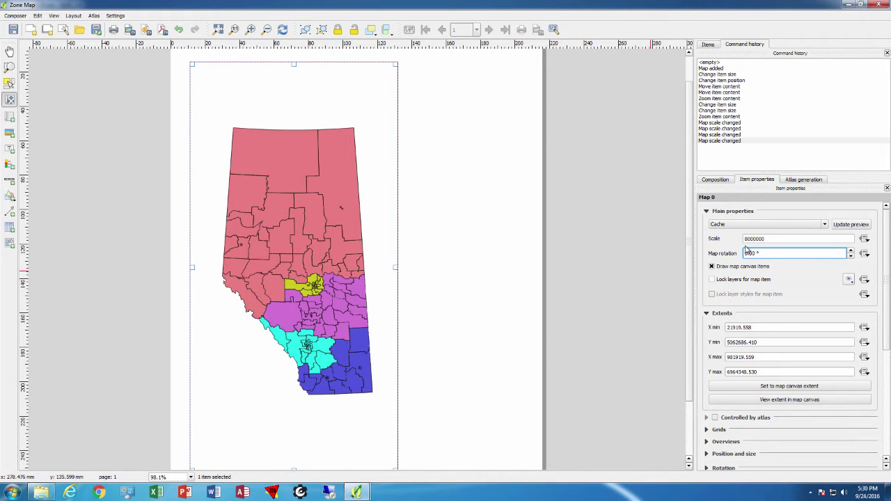
left_click(748, 239)
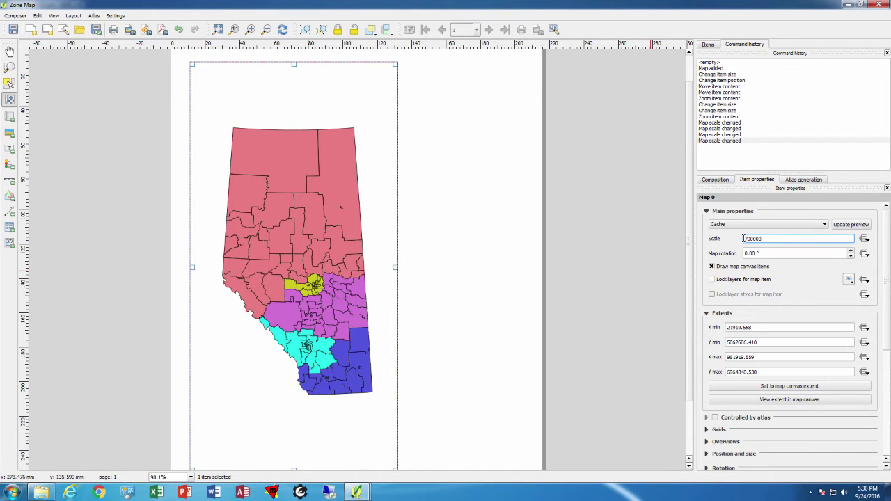
type("5")
left_click(764, 253)
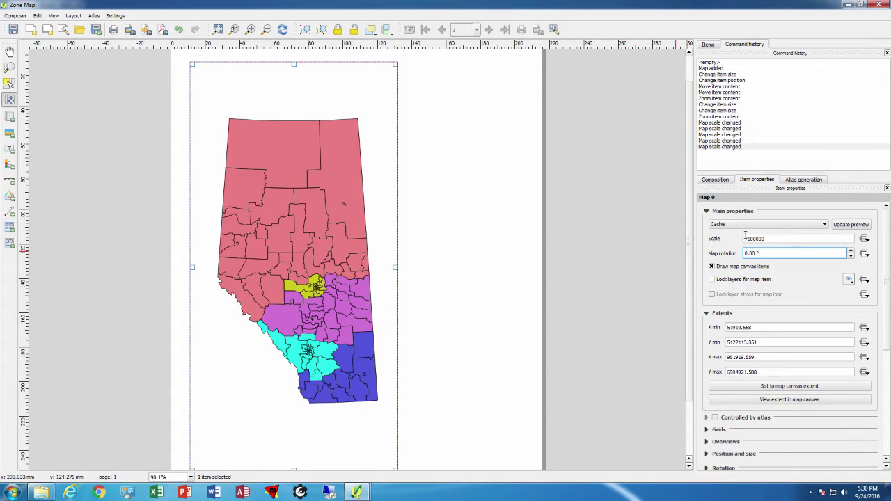
mouse_move(689, 192)
left_mouse_down()
mouse_move(691, 160)
mouse_move(686, 209)
left_mouse_up()
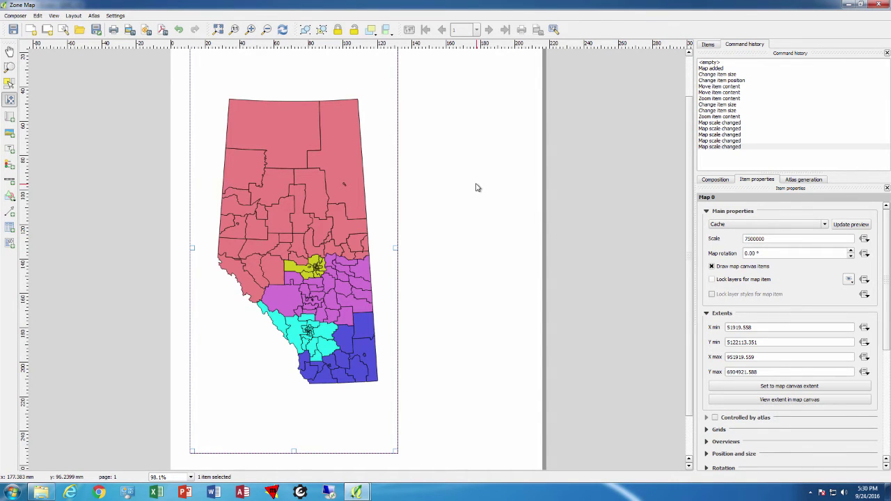
Deselect the main map with the Select/Move item tool
left_click(9, 83)
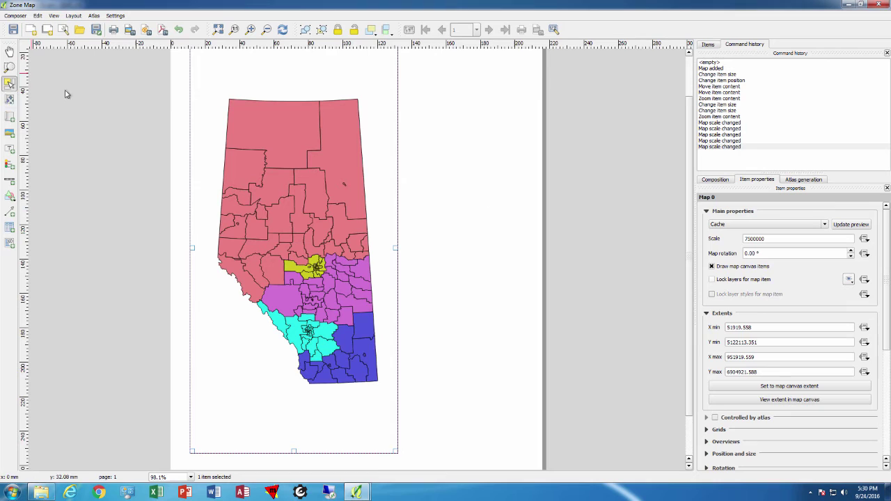
left_click(438, 175)
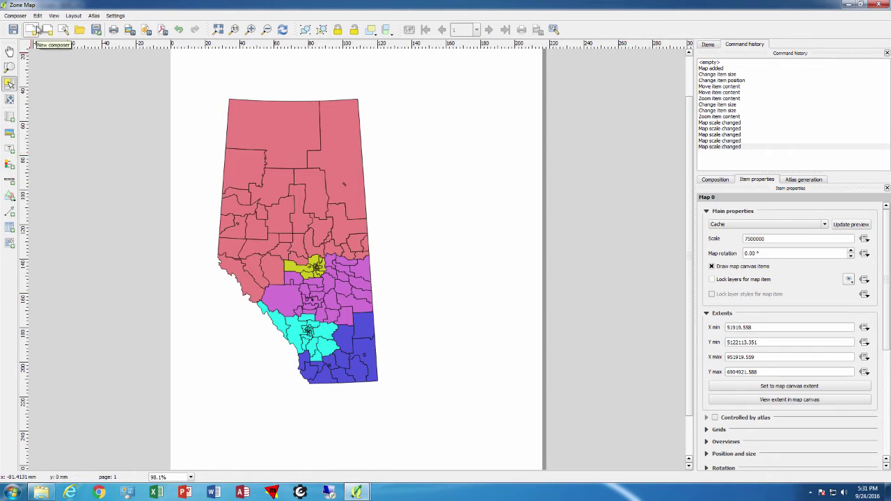
left_click(72, 16)
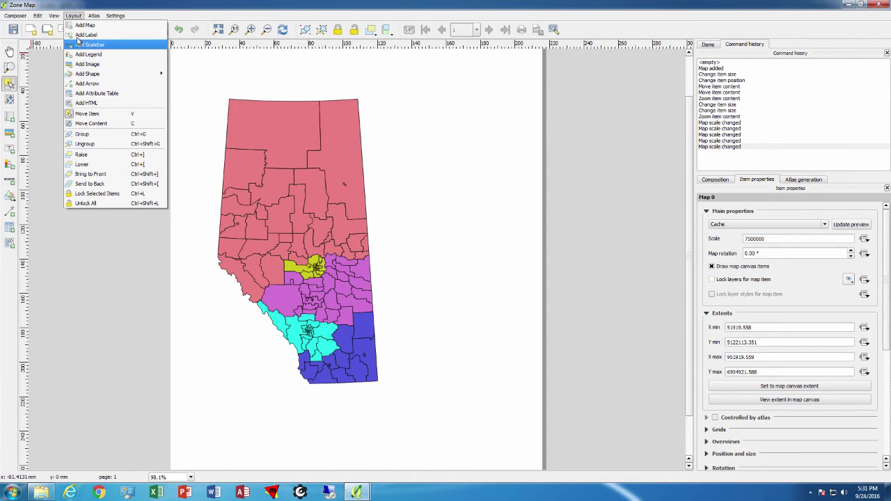
left_click(52, 83)
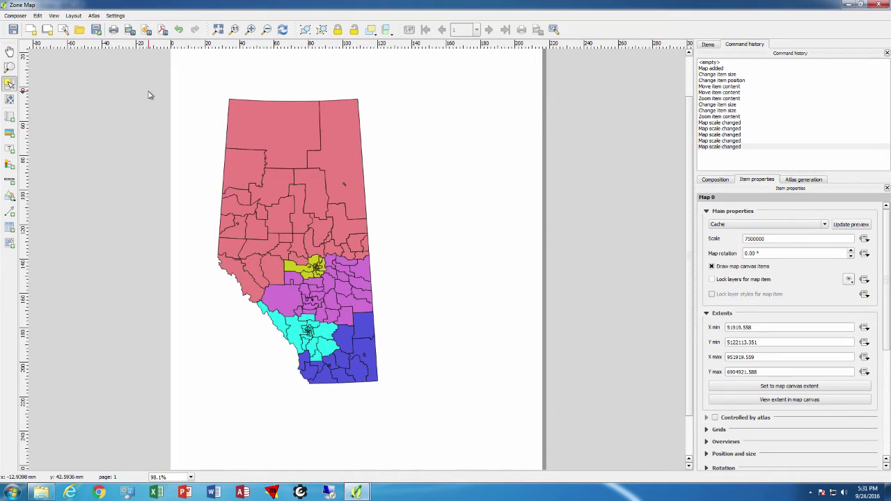
Draw a legend box to the right of the map and select its Z1 entry
left_click(10, 164)
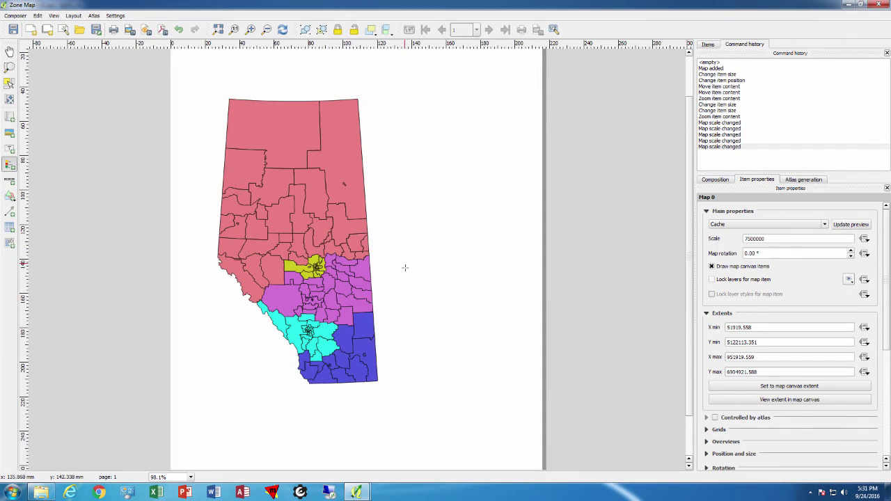
left_click_drag(405, 263, 472, 350)
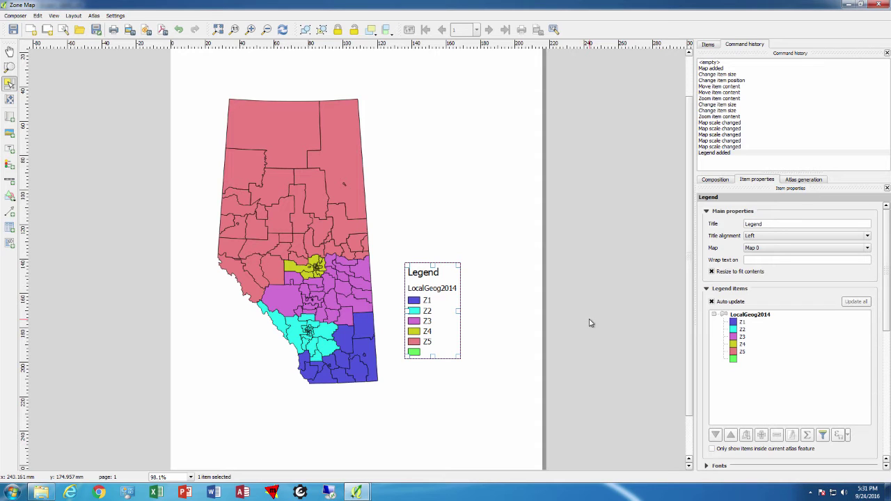
left_click(743, 323)
Relabel legend entries Z1, Z2 and Z3 as South, Calgary and Central
double_click(744, 325)
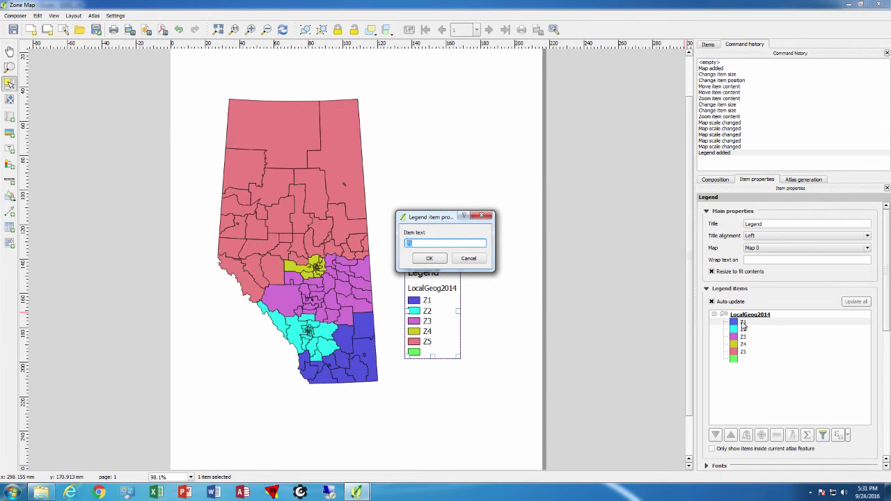
left_click(429, 258)
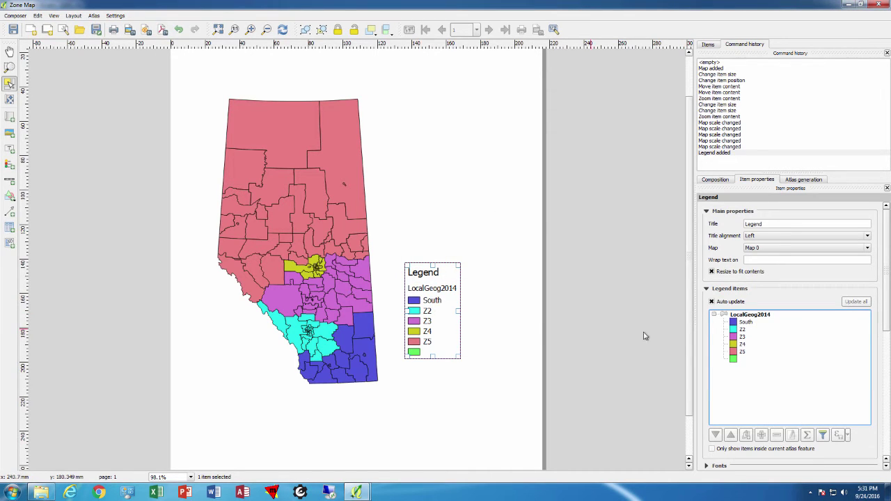
double_click(743, 330)
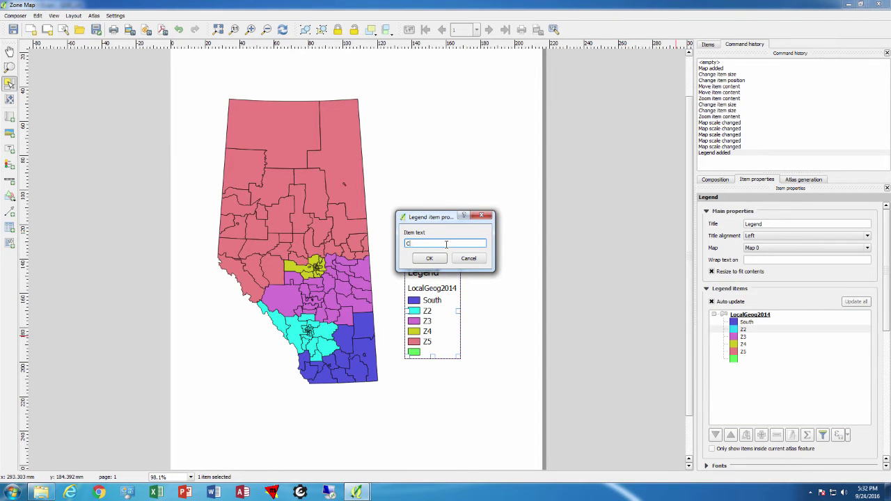
type("Calgary")
left_click(429, 259)
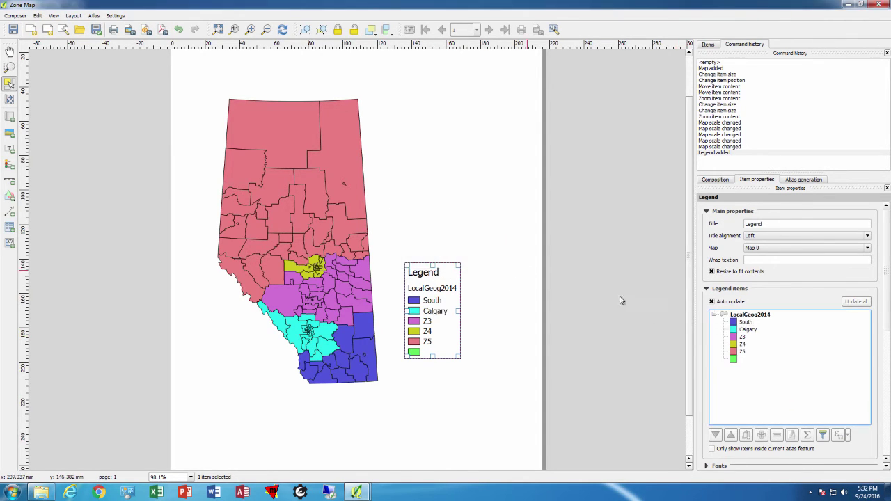
double_click(741, 338)
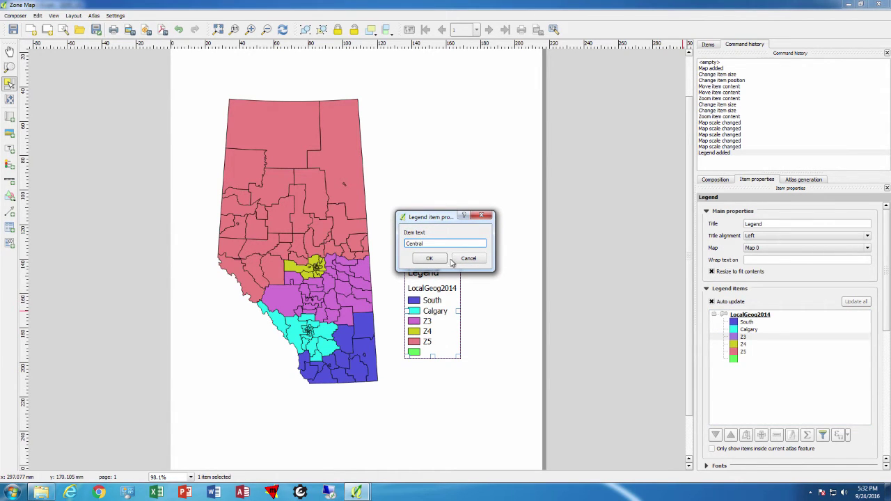
left_click(430, 258)
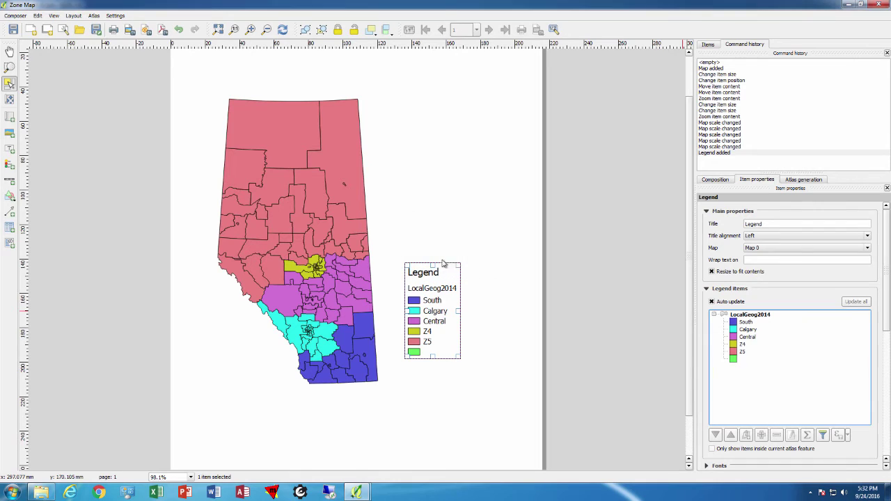
Relabel Z4 and Z5 as Edmonton and North, and start renaming the LocalGeog2014 heading
double_click(742, 345)
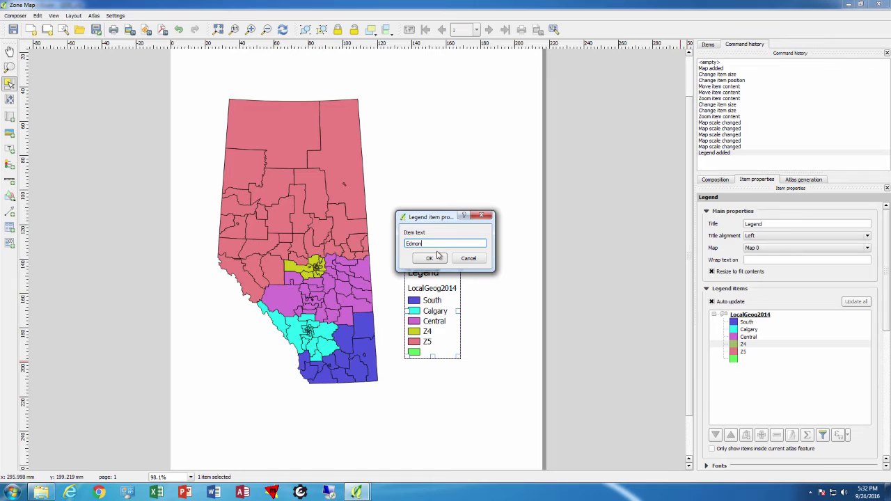
left_click(430, 258)
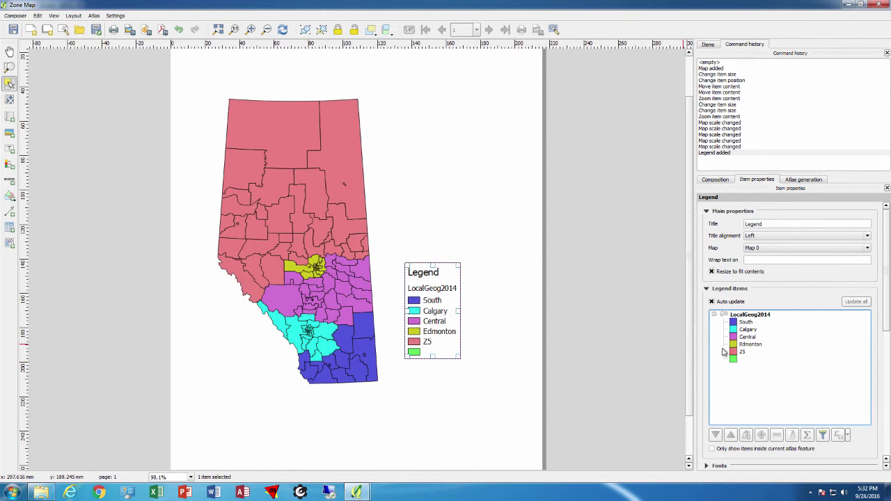
double_click(728, 352)
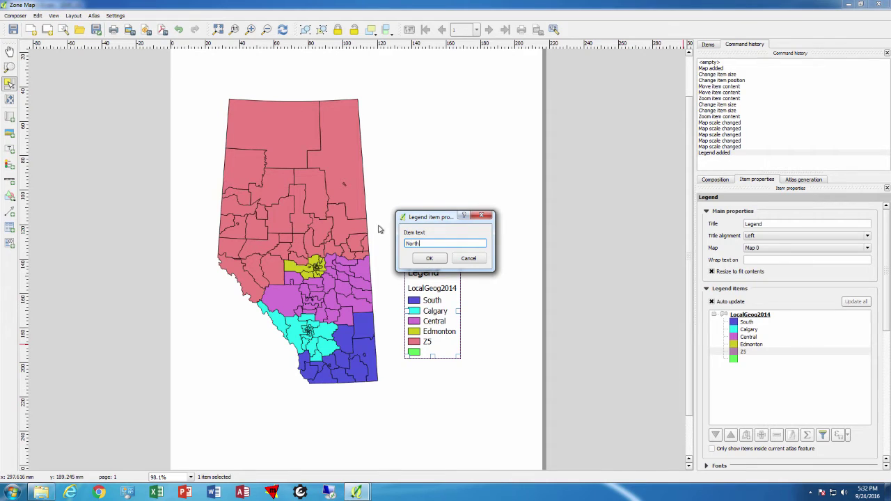
left_click(430, 258)
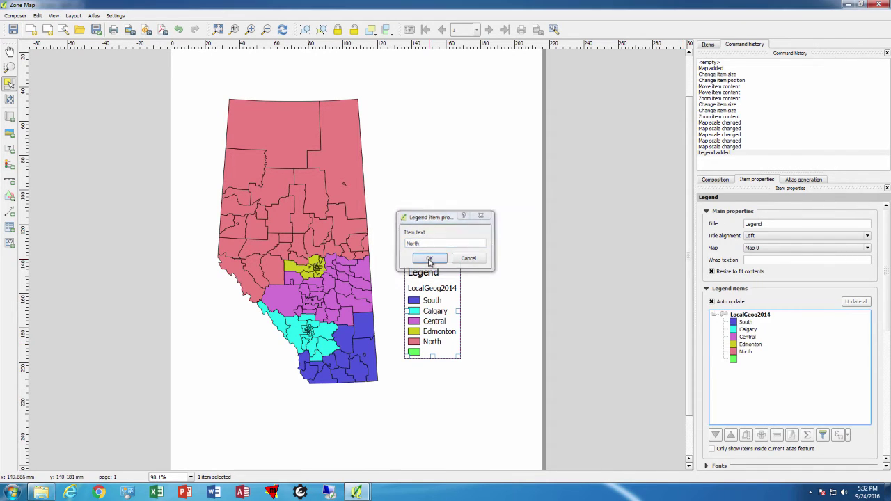
double_click(751, 315)
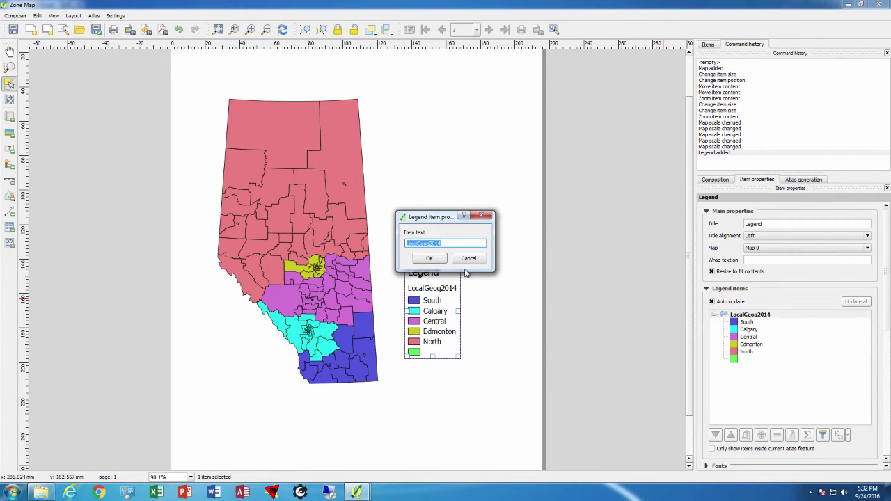
type("L")
Set the legend heading to 'Zones and Local Geography' and delete the 'Legend' title
left_click(436, 259)
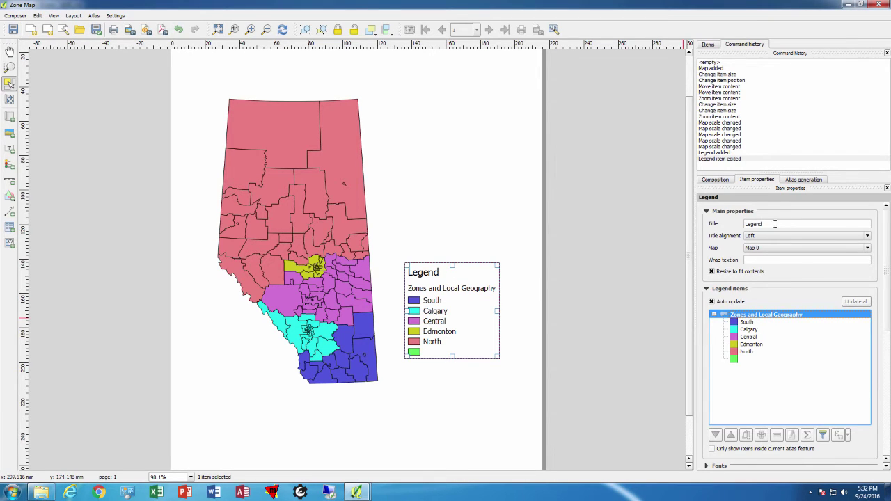
left_click_drag(774, 224, 724, 223)
key("BackSpace")
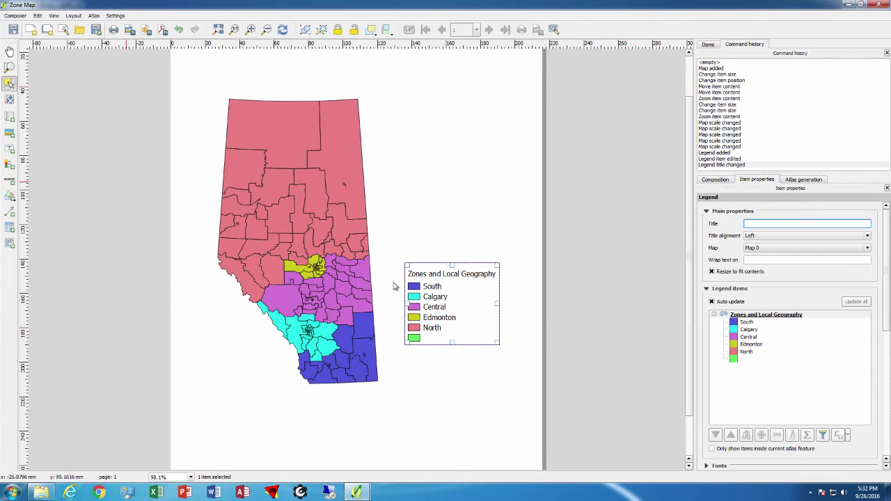
Move the legend to the map's lower left and shrink it against the province's southwest edge
left_click(434, 277)
left_click_drag(434, 276, 216, 343)
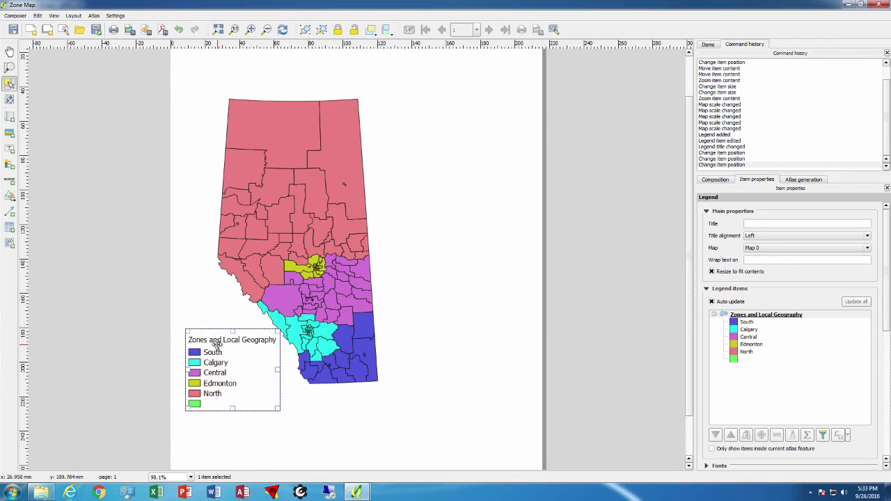
left_click(459, 291)
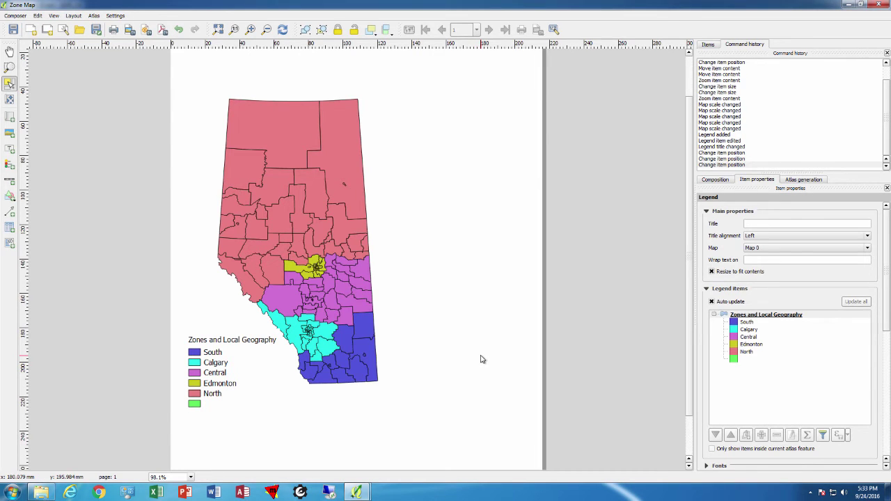
left_click(218, 359)
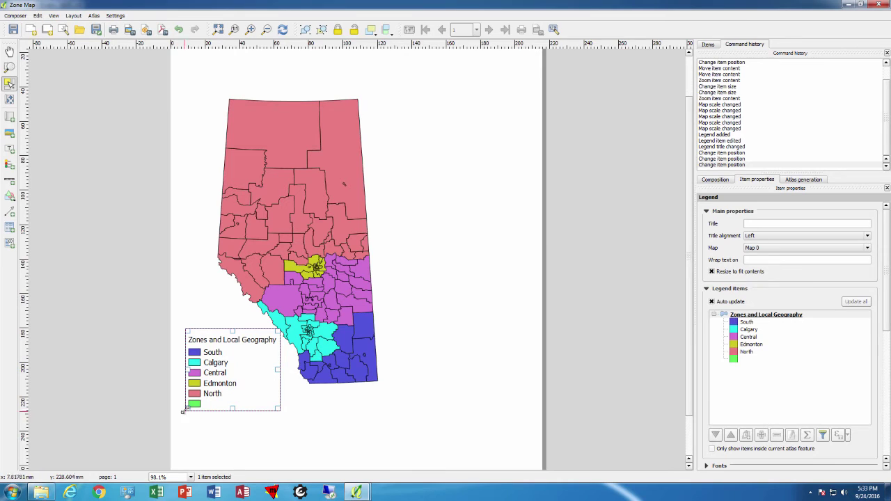
left_click_drag(186, 411, 195, 402)
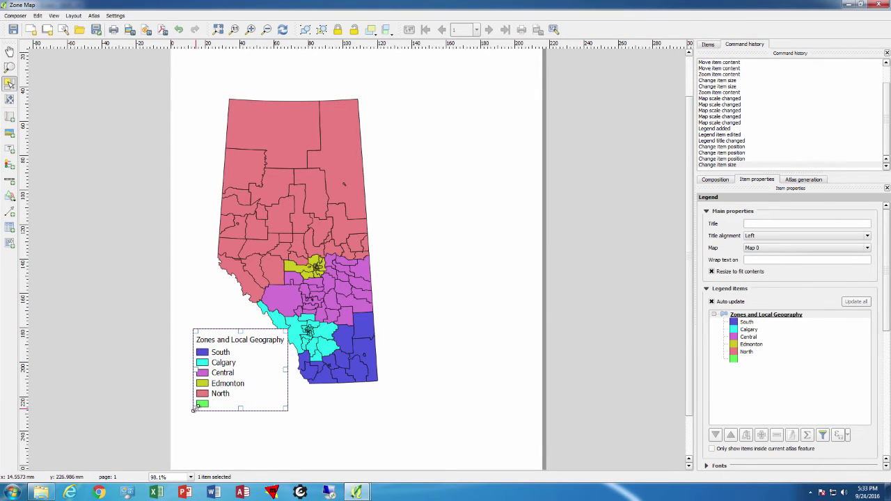
left_click_drag(195, 411, 199, 404)
left_click_drag(238, 382, 230, 387)
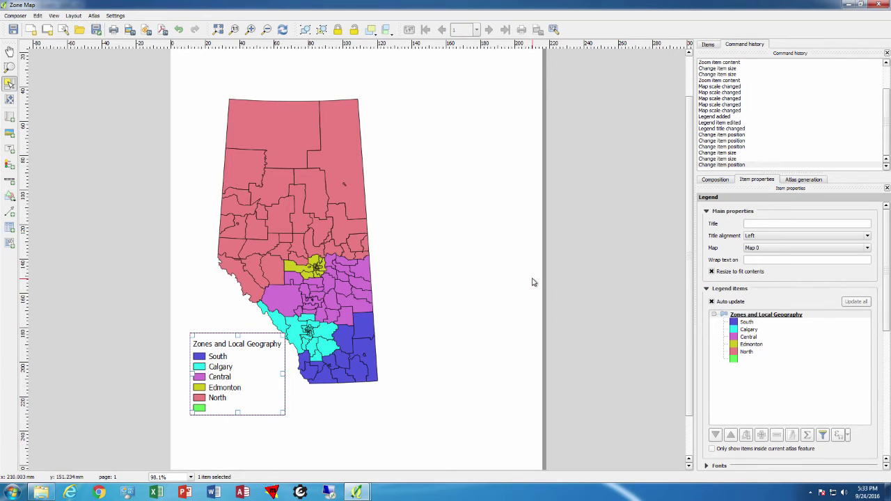
left_click(438, 261)
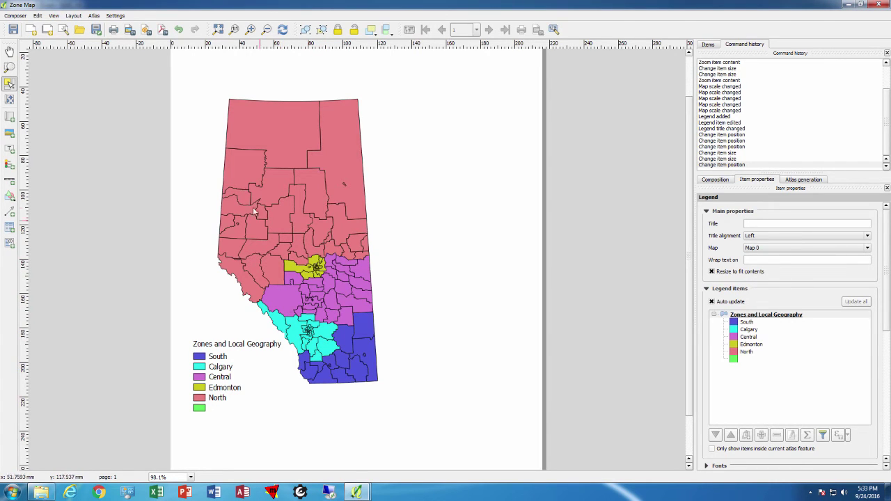
Draw an inset map frame at the page's upper right and zoom it closely onto Edmonton
left_click(10, 117)
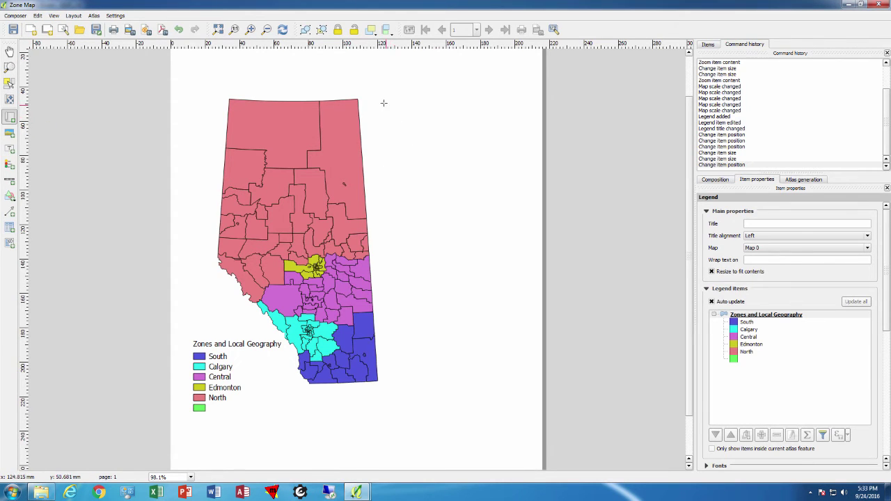
left_click_drag(407, 117, 497, 191)
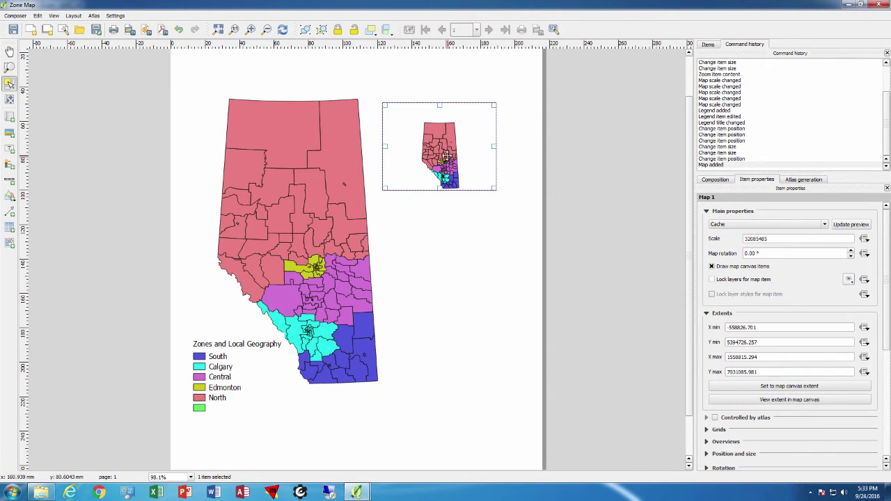
left_click(10, 101)
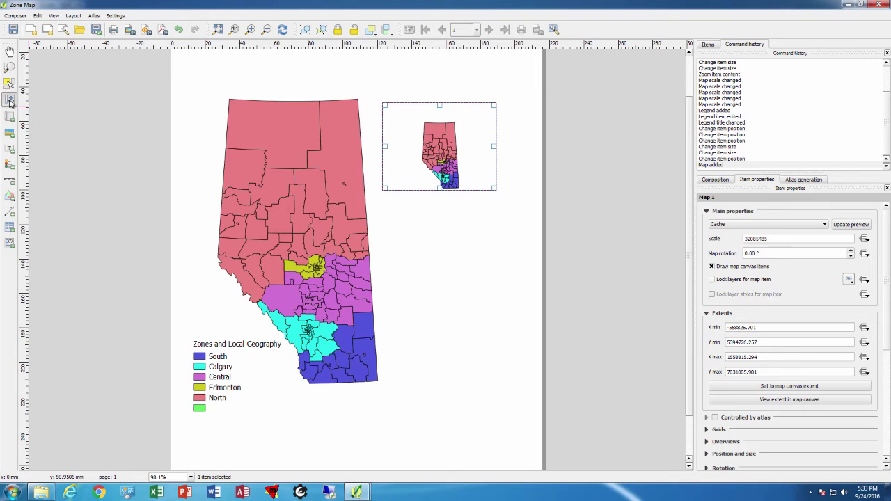
mouse_move(456, 150)
left_mouse_down()
mouse_move(454, 135)
mouse_move(450, 158)
left_mouse_up()
scroll(448, 147, "up", 3)
scroll(449, 155, "up", 1)
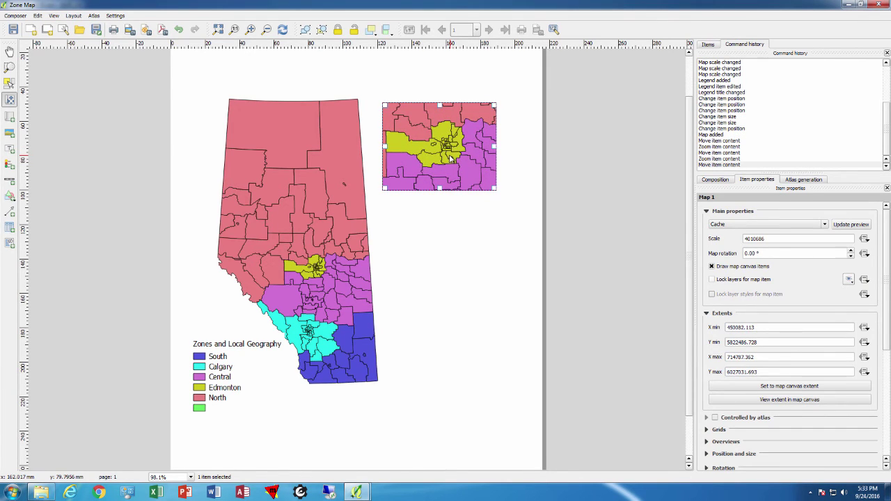
scroll(450, 159, "up", 1)
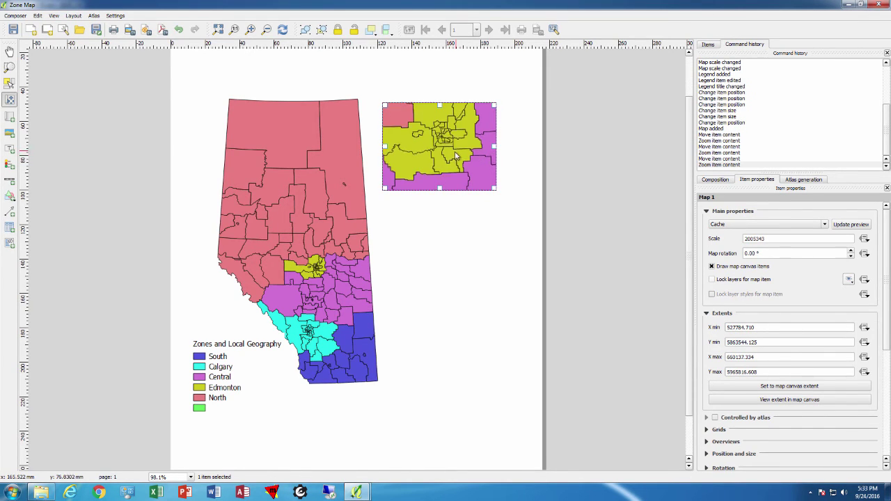
left_click_drag(451, 158, 455, 185)
scroll(448, 177, "up", 1)
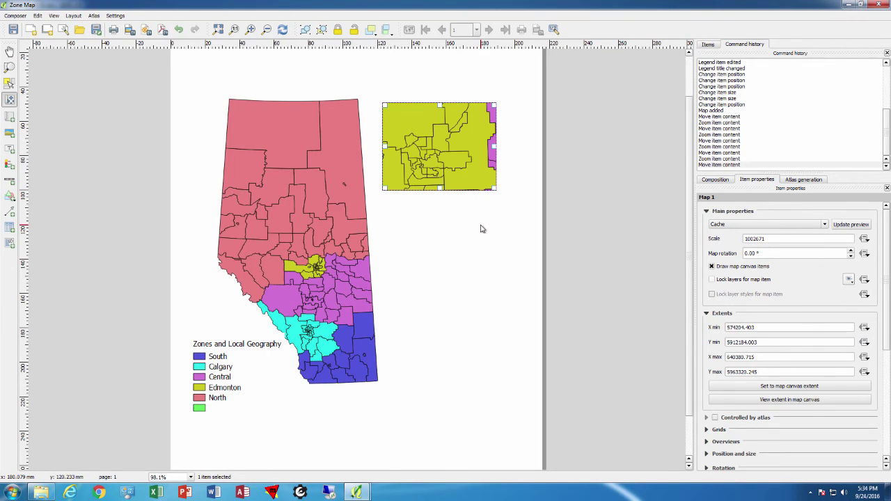
Copy and paste the Edmonton inset and place the duplicate below it
left_click(37, 16)
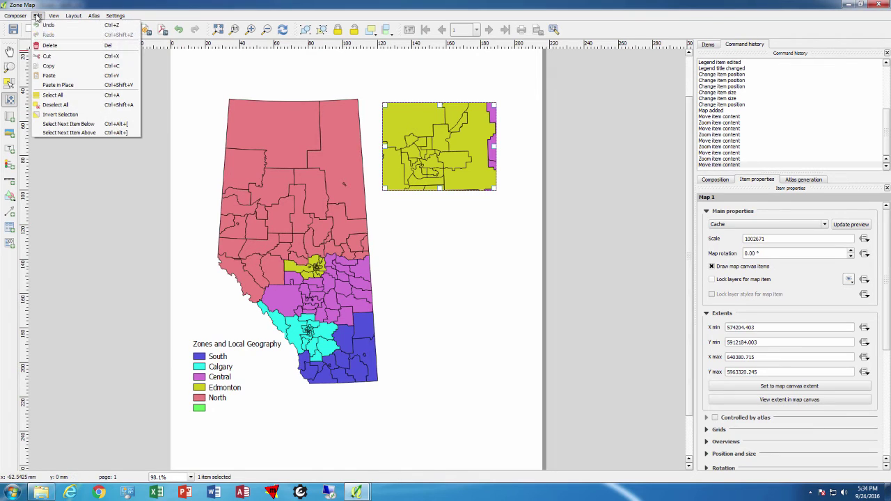
left_click(48, 65)
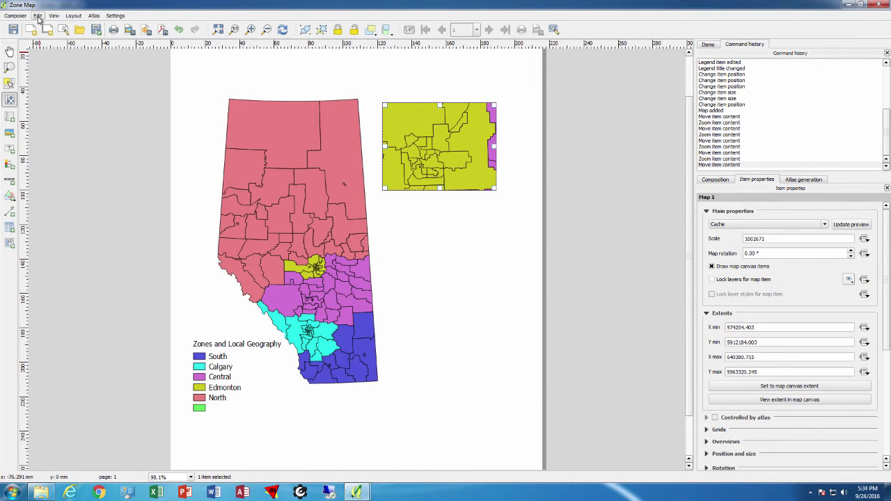
left_click(38, 15)
left_click(49, 77)
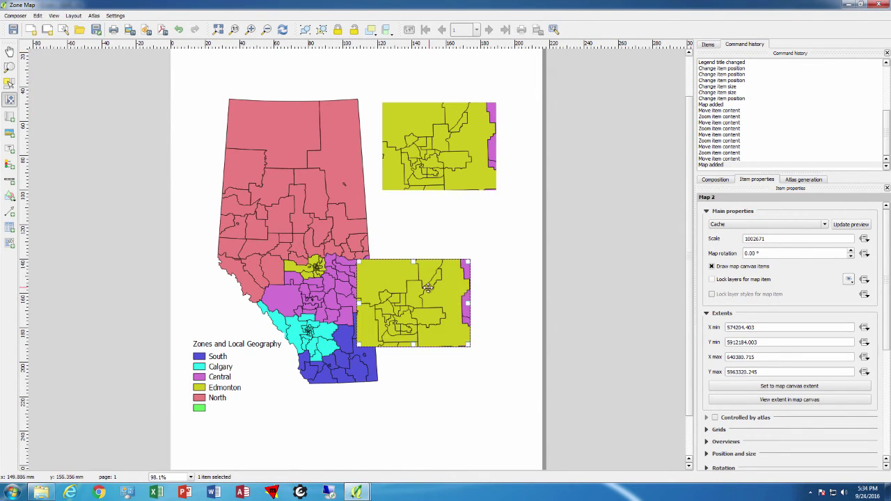
left_click_drag(428, 286, 453, 258)
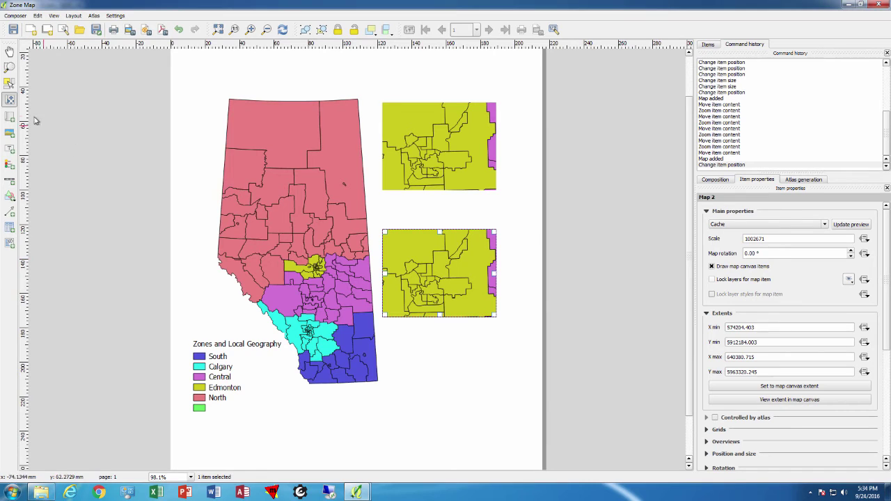
key("ctrl+minus")
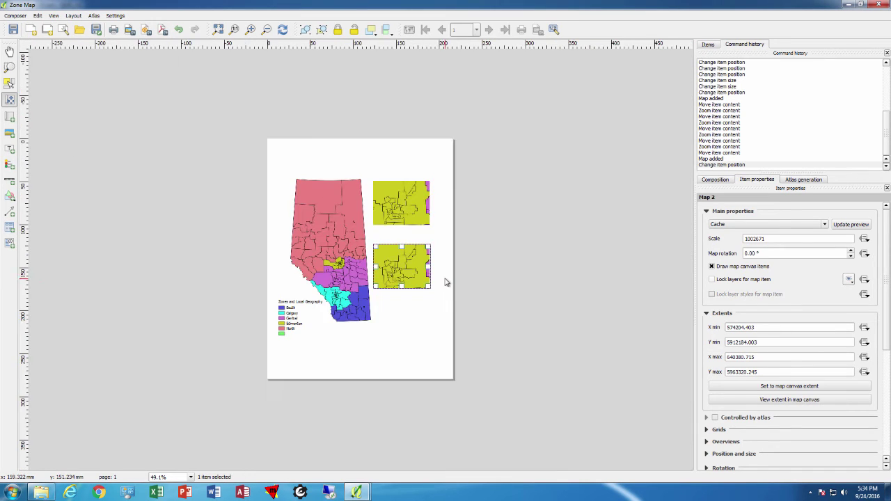
key("ctrl+plus")
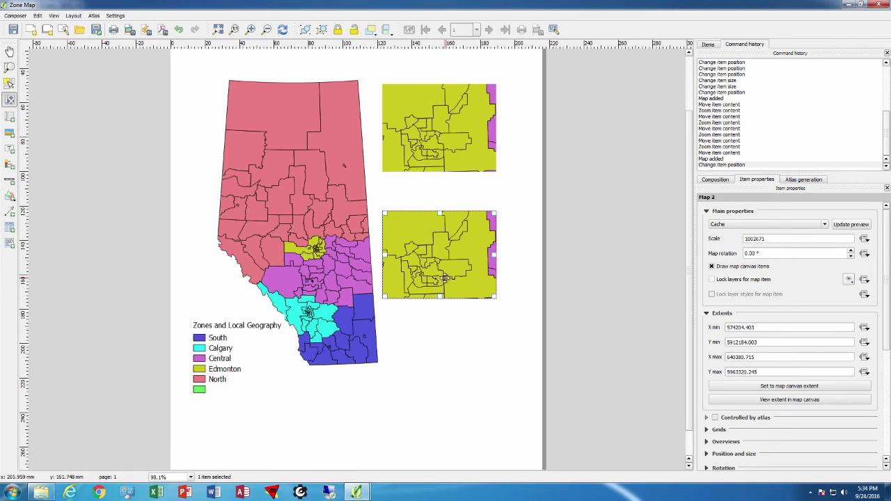
Pan and zoom the duplicated inset to centre it on Calgary
left_click(10, 101)
scroll(431, 255, "down", 2)
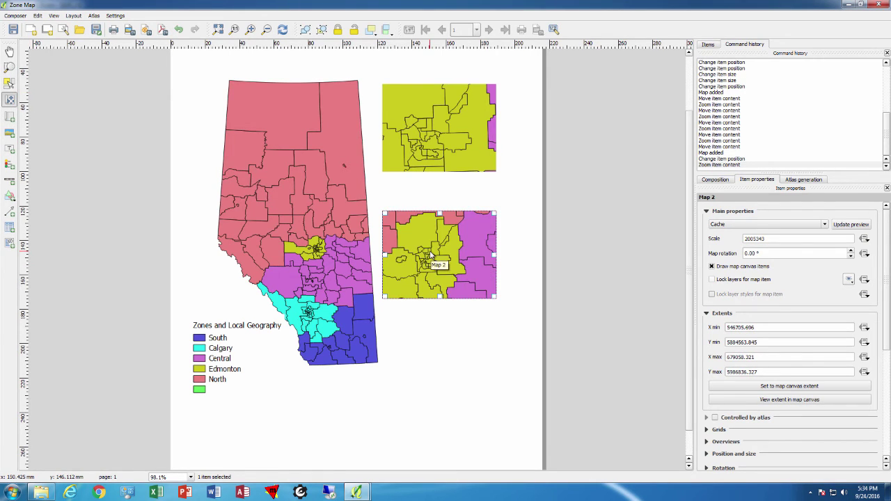
scroll(431, 259, "down", 1)
left_click_drag(429, 272, 447, 259)
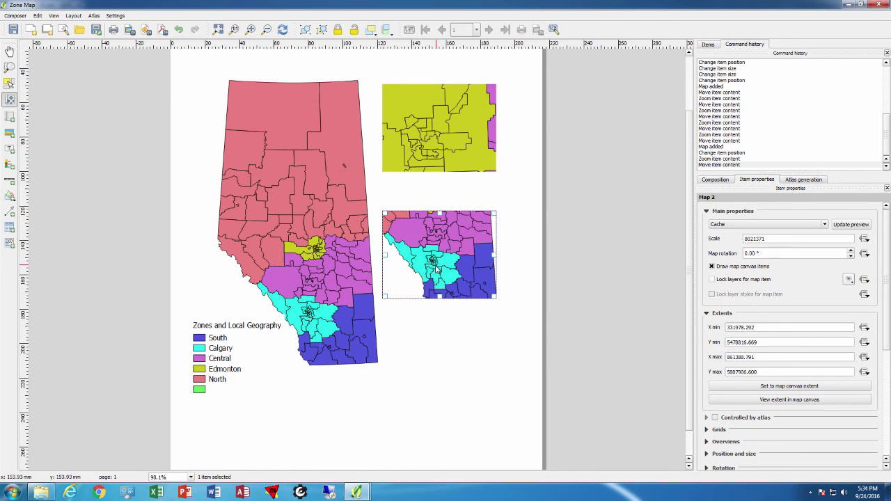
scroll(446, 257, "up", 2)
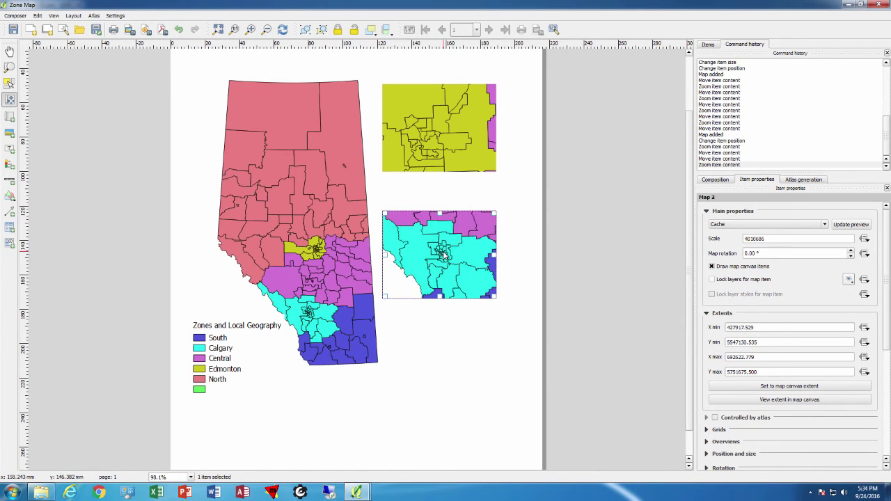
scroll(444, 255, "up", 1)
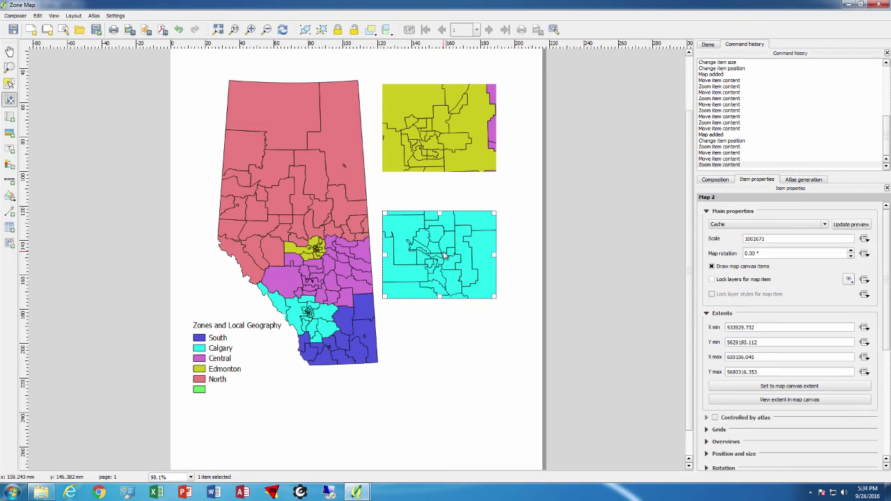
left_click_drag(444, 255, 448, 266)
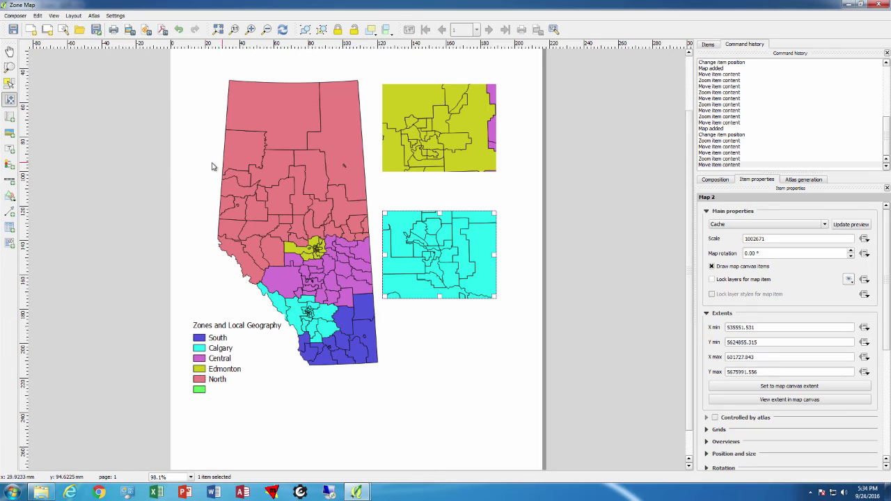
Place a scale bar below the legend, widen its frame, and link it to Map 0
left_click(9, 83)
left_click(246, 141)
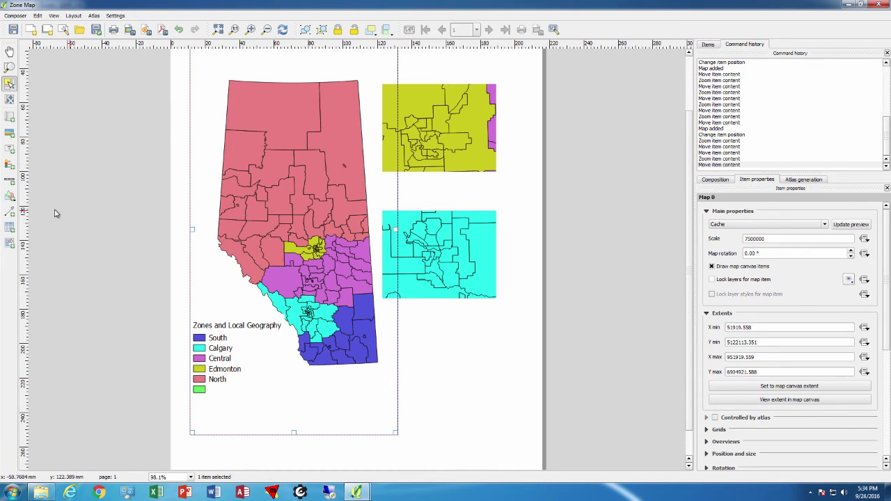
left_click(9, 179)
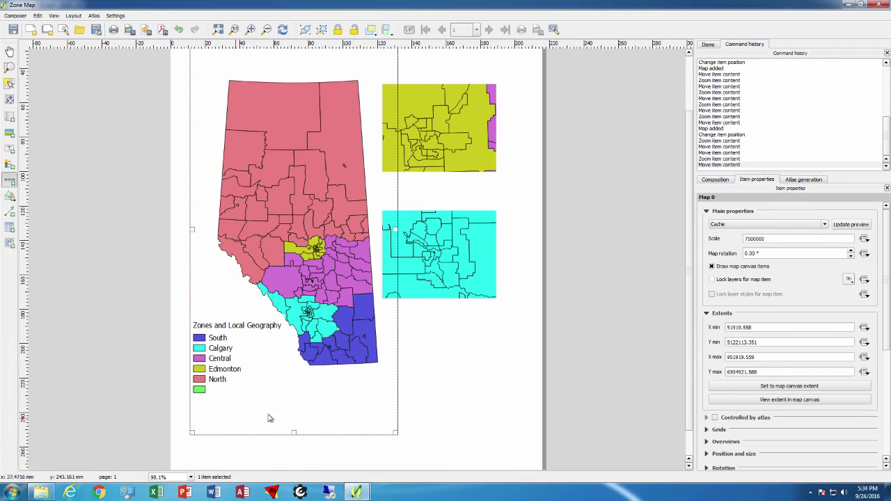
left_click(270, 418)
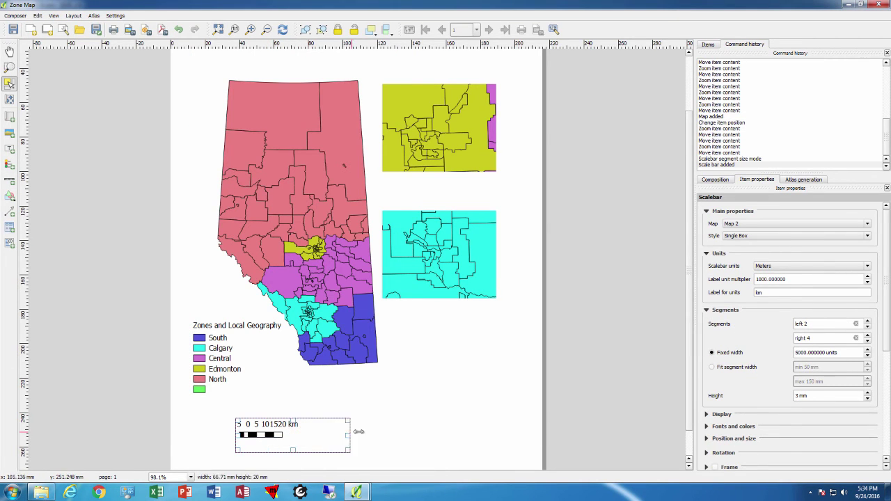
left_click_drag(358, 432, 376, 432)
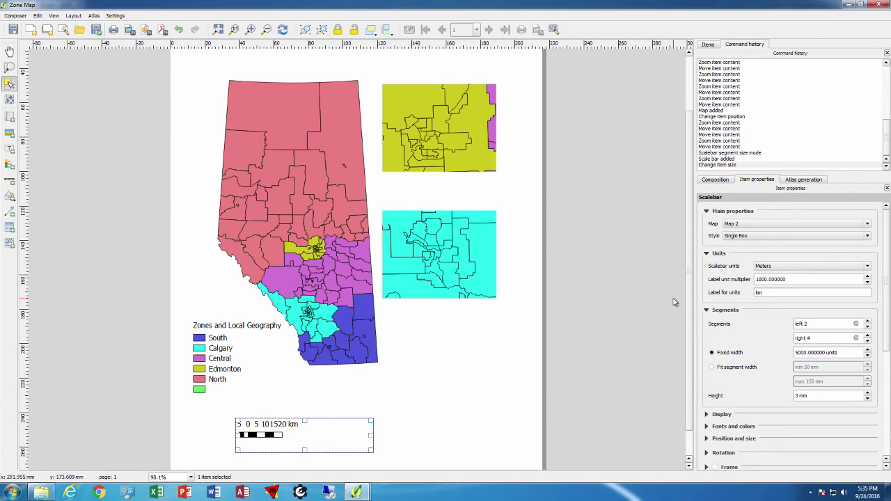
left_click(867, 225)
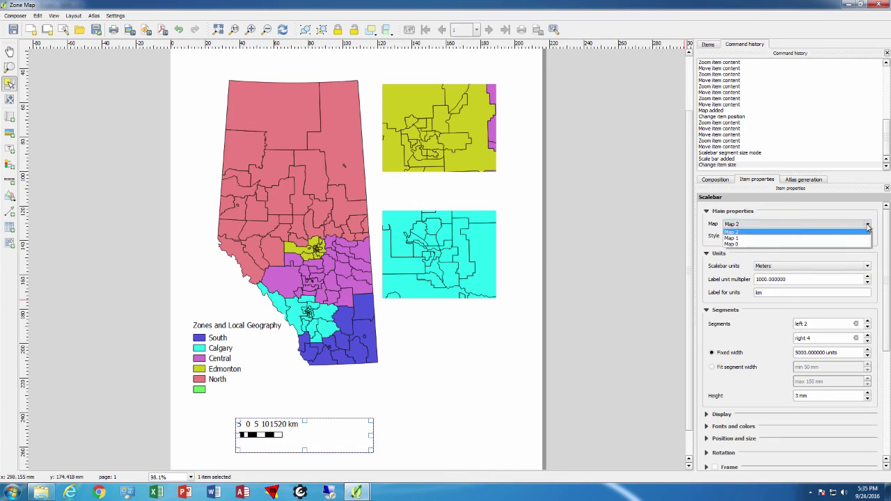
left_click(749, 244)
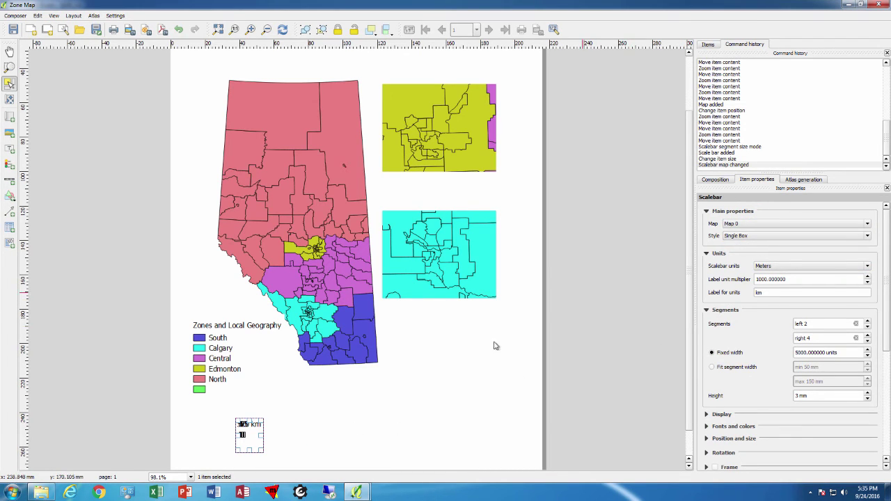
left_click_drag(264, 436, 353, 437)
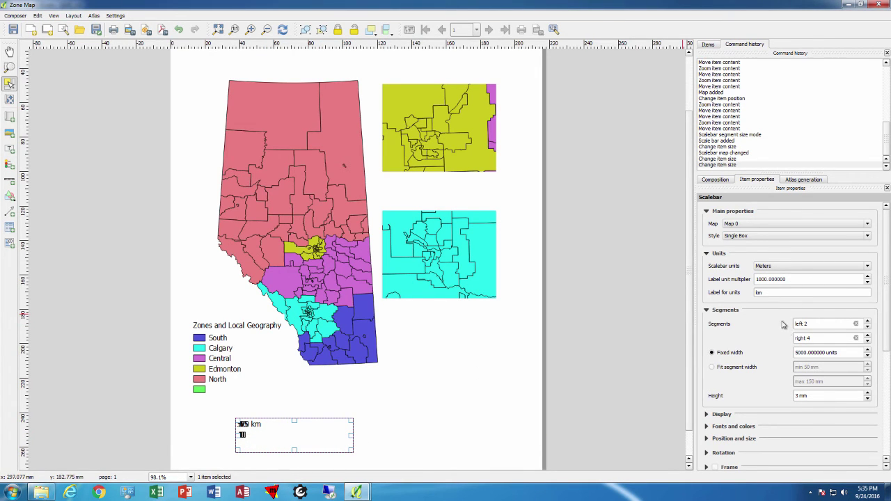
Give the scale bar Meters units and 100000-unit segments, widen it, and move it under the legend
left_click(866, 266)
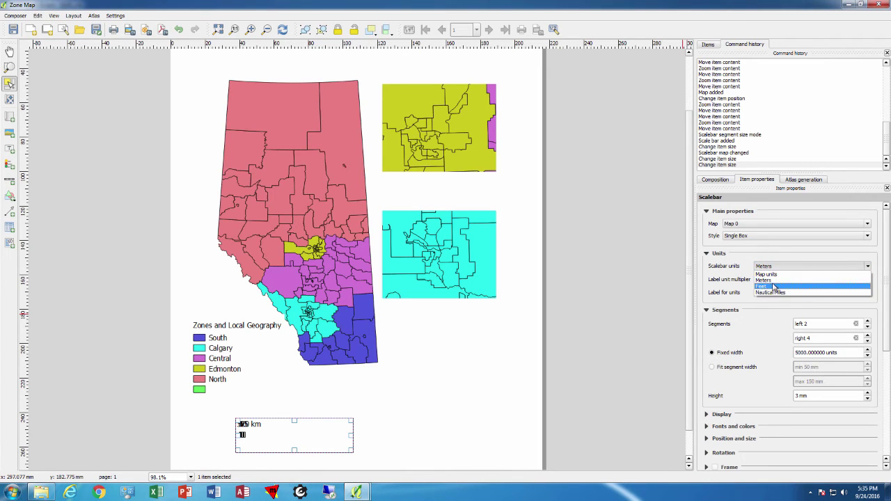
left_click(849, 282)
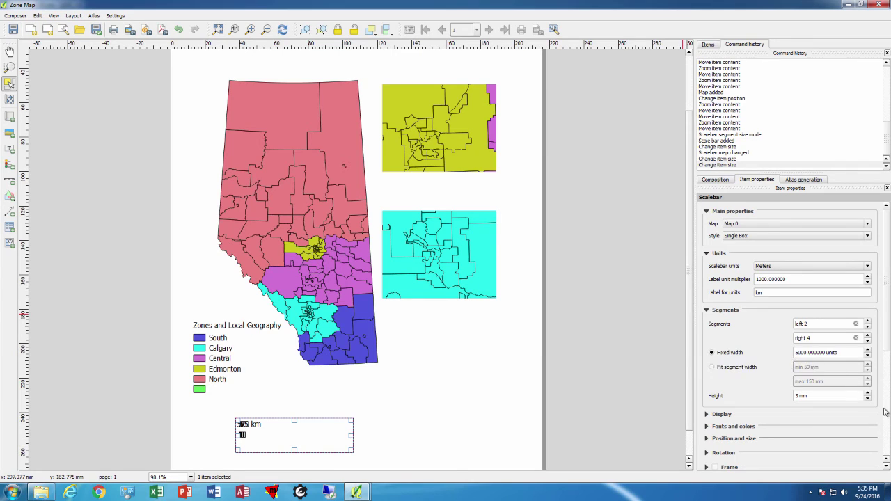
left_click_drag(887, 352, 886, 364)
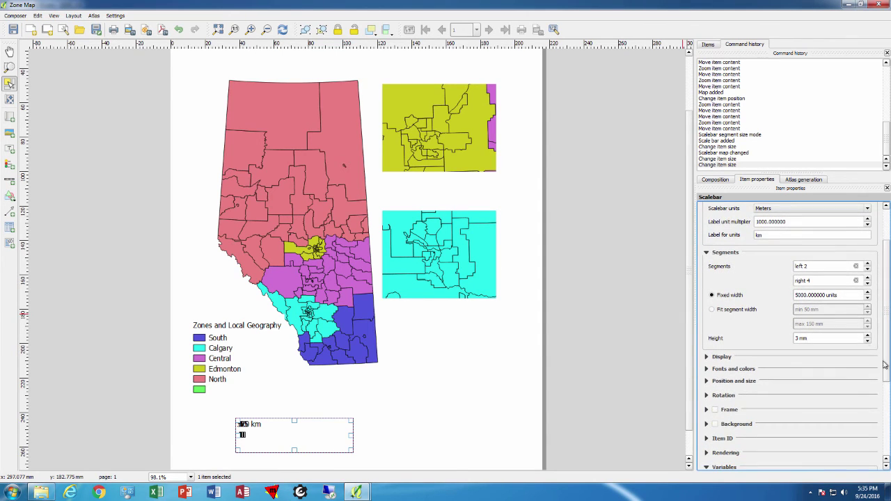
left_click(796, 295)
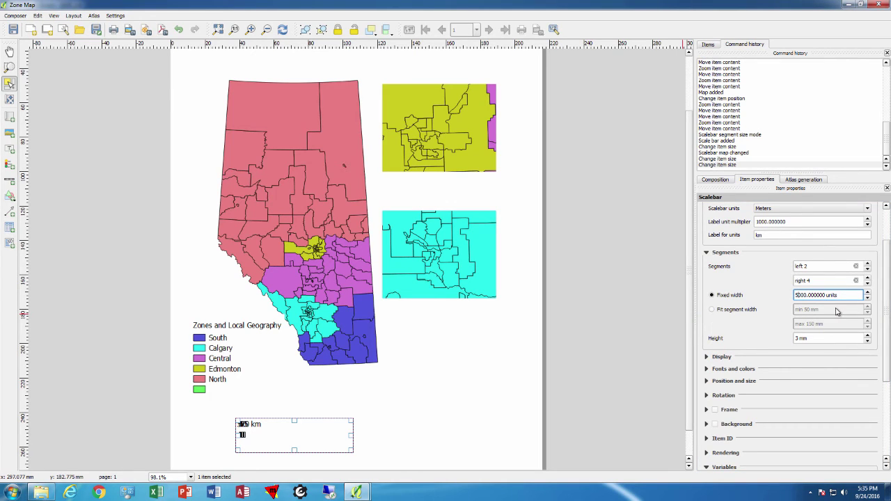
type("0")
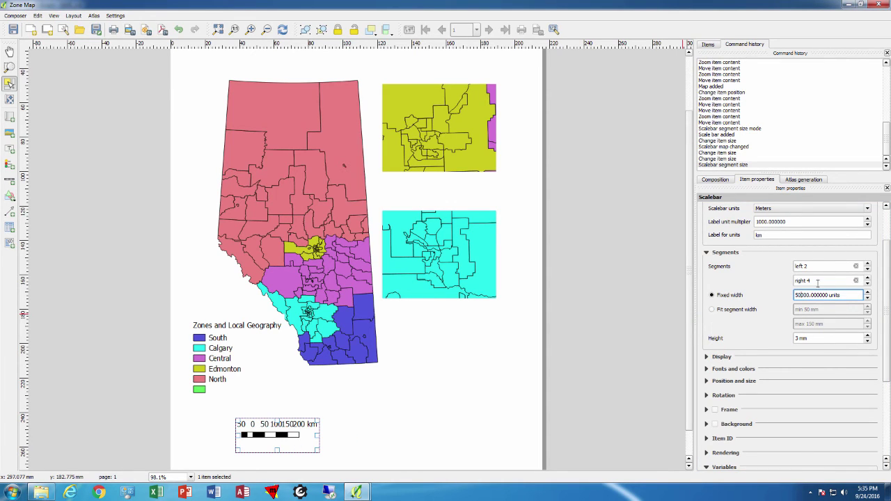
left_click(818, 339)
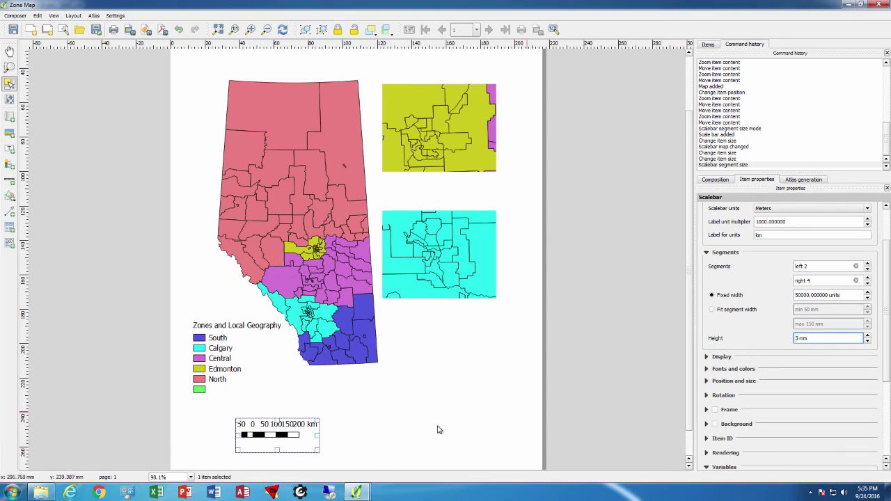
left_click(318, 435)
left_click_drag(318, 435, 340, 435)
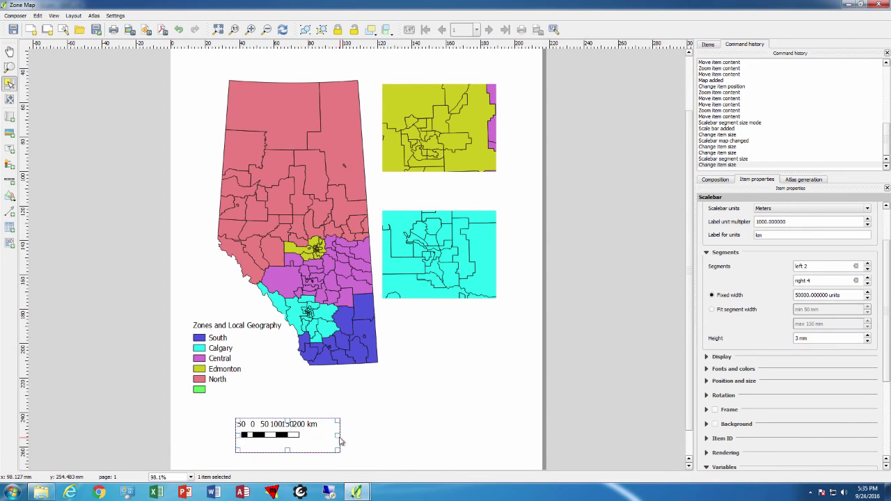
left_click(797, 295)
type("10")
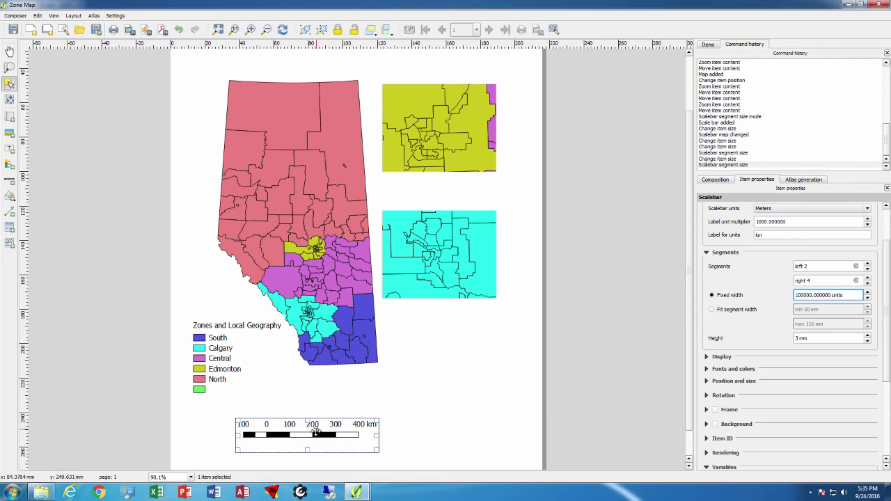
left_click_drag(297, 432, 285, 404)
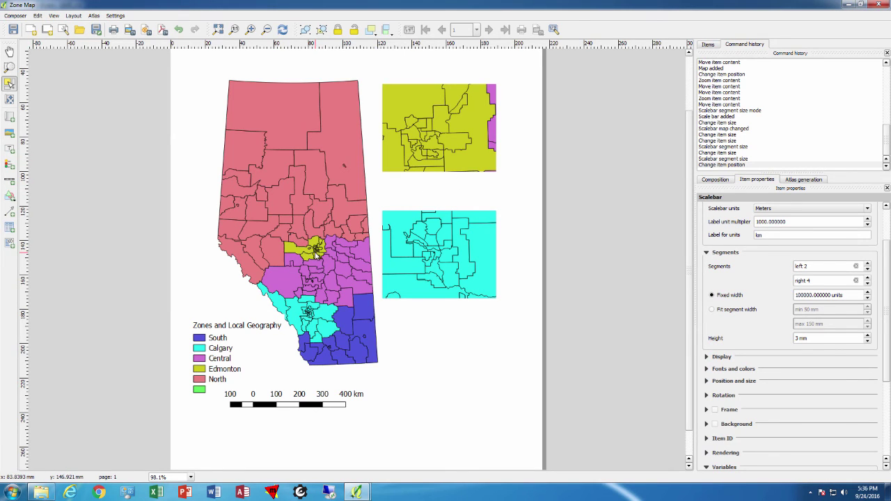
left_click(10, 179)
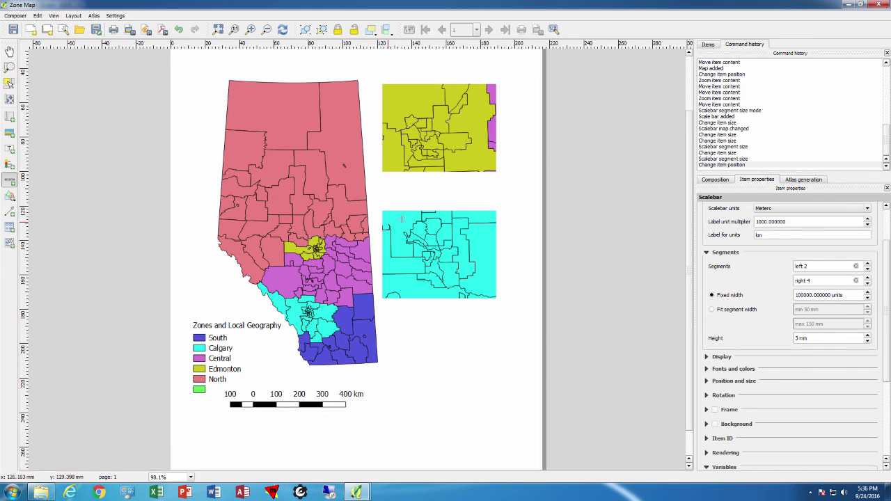
Add a widened scale bar below the Edmonton inset with 10000-unit segments reading 10 to 40 km
left_click(402, 181)
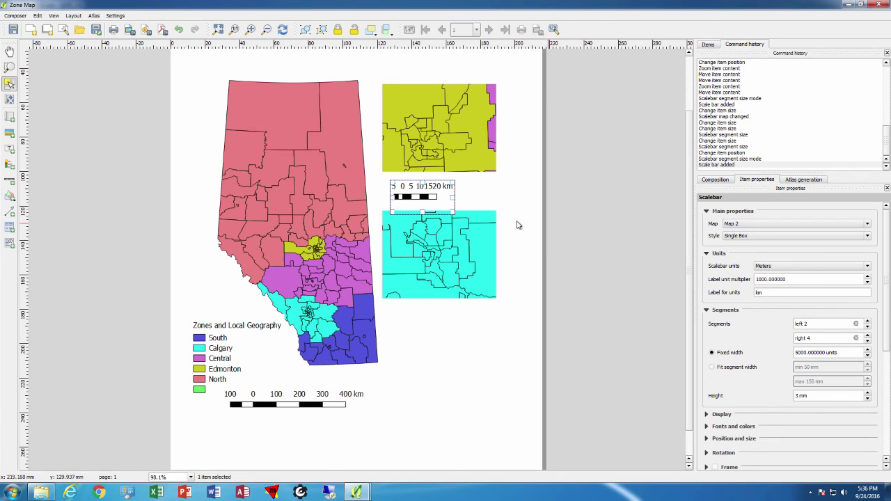
left_click_drag(455, 198, 495, 198)
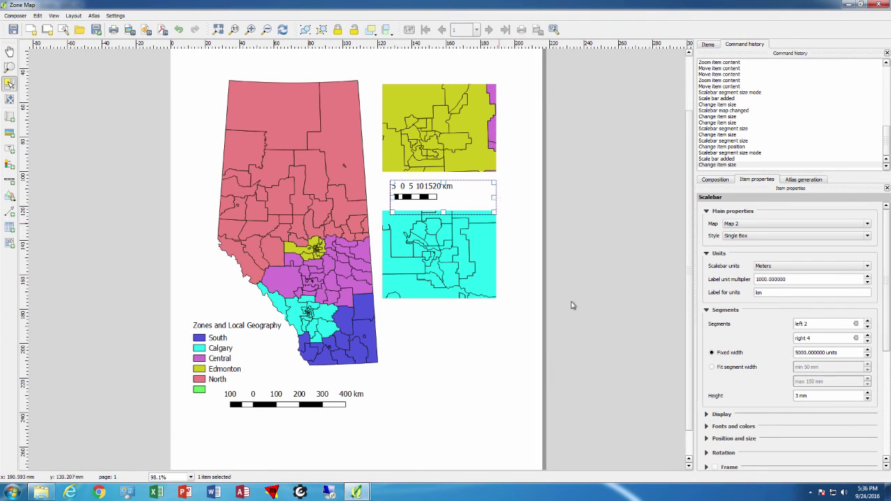
left_click(796, 352)
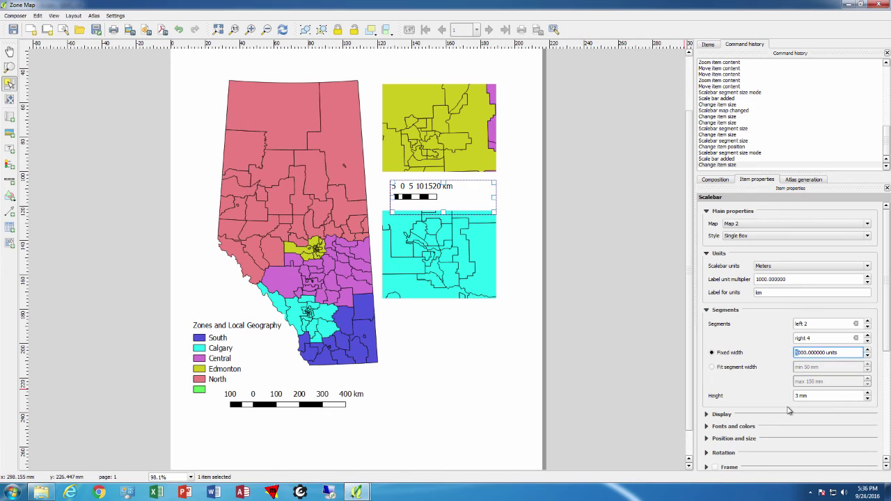
type("10")
key("Return")
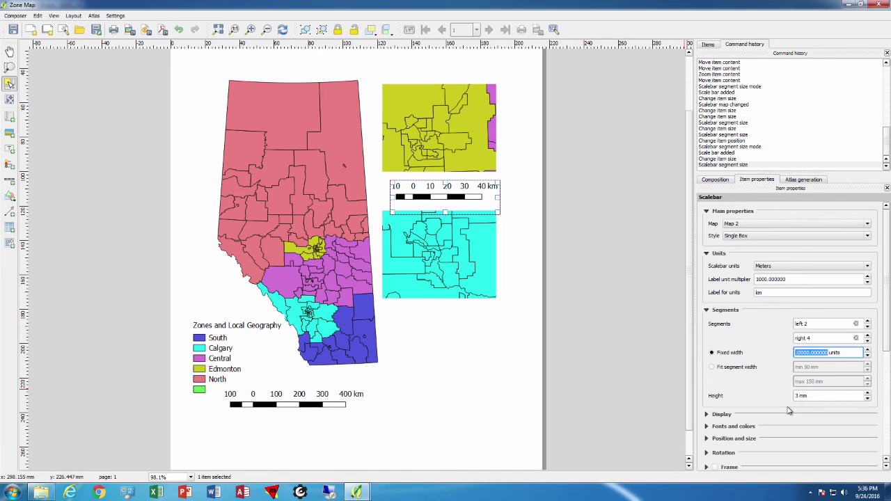
left_click(513, 217)
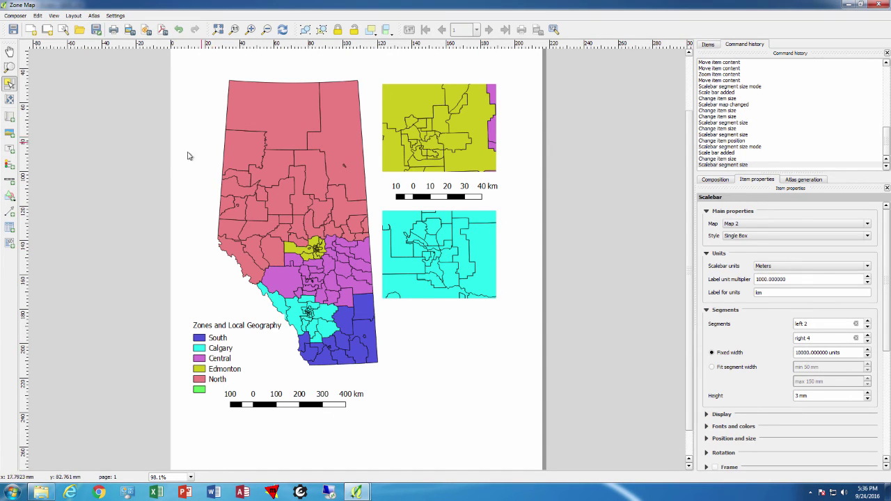
Draw a wide label above the main map and replace 'QGIS' with 'Alberta Health Zones'
left_click(10, 148)
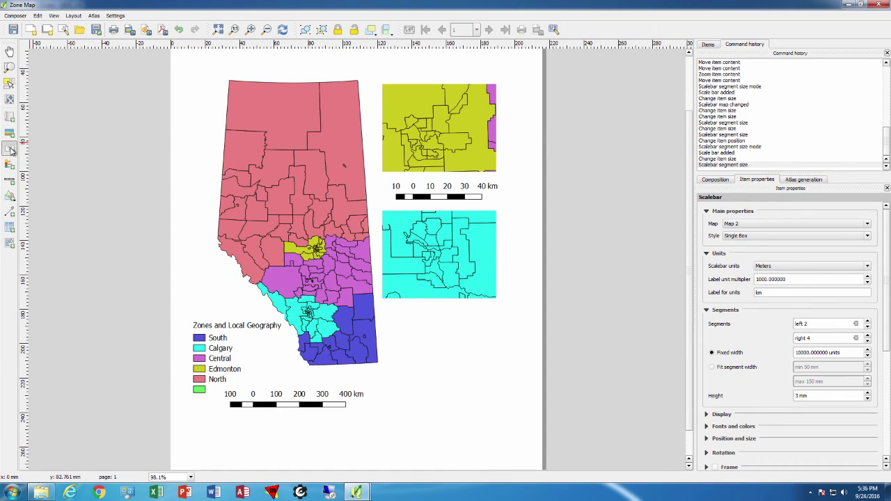
left_click(250, 69)
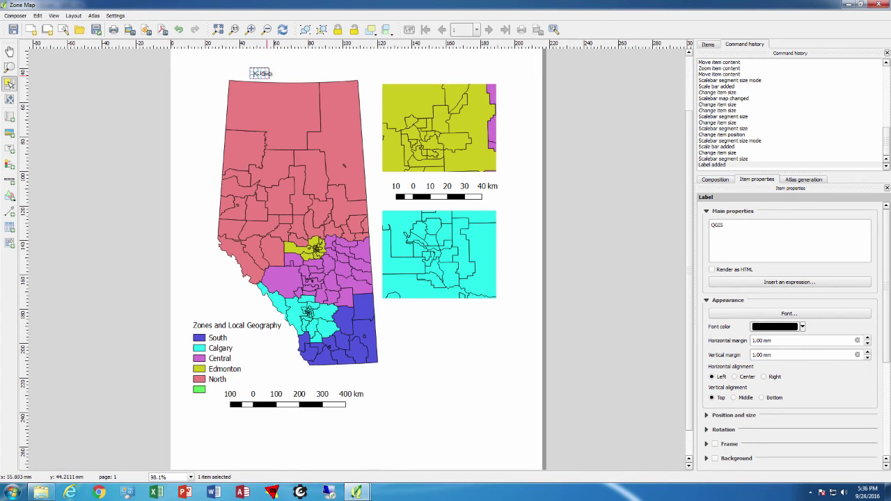
left_click_drag(269, 69, 364, 67)
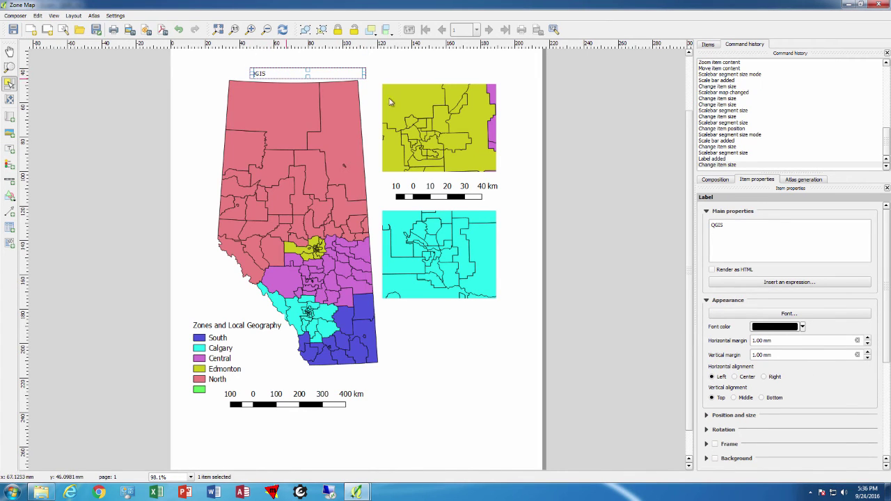
left_click(730, 230)
double_click(709, 226)
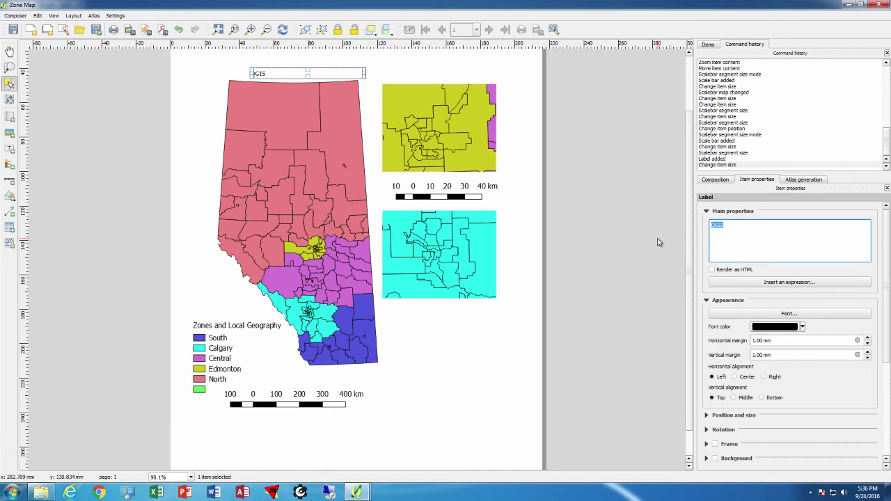
type("Alberta Health Zones")
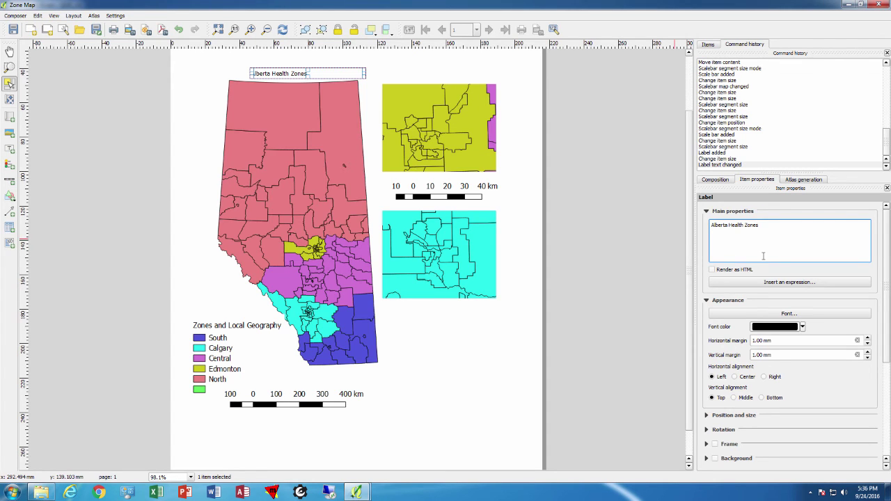
Set the title label's font to Arial at size 14
left_click(777, 316)
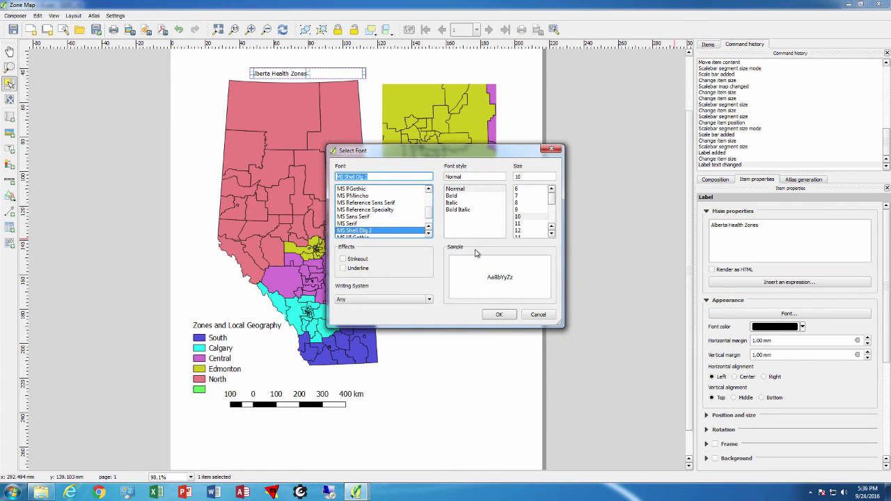
left_click_drag(431, 214, 429, 187)
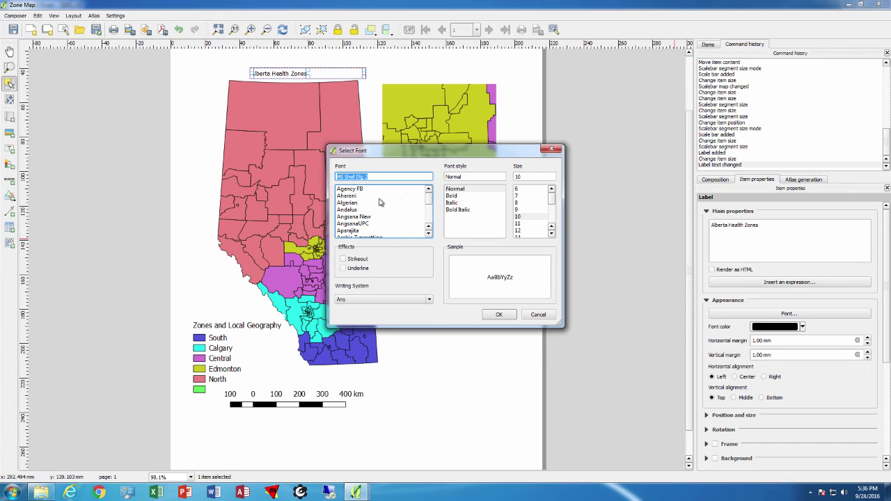
left_click(429, 221)
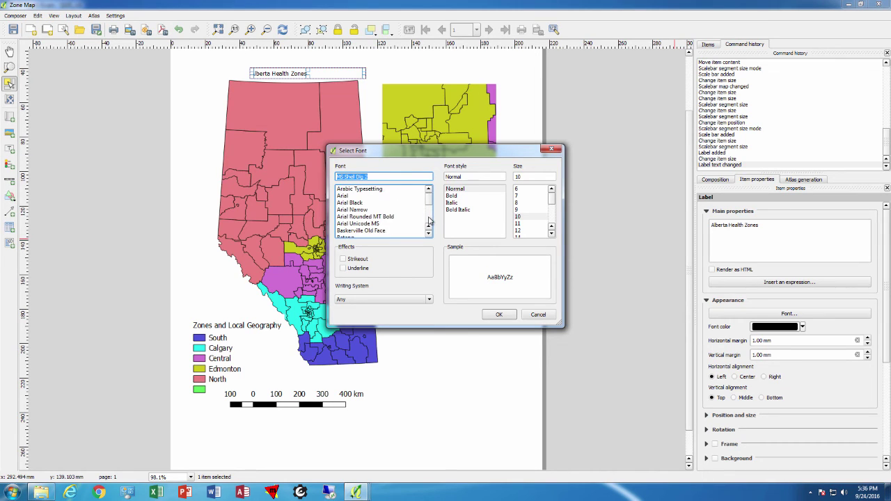
left_click(346, 197)
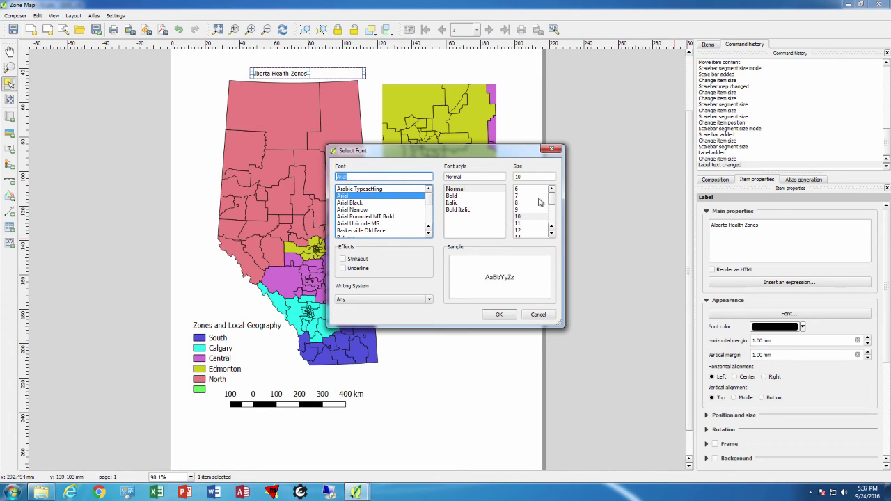
left_click(551, 235)
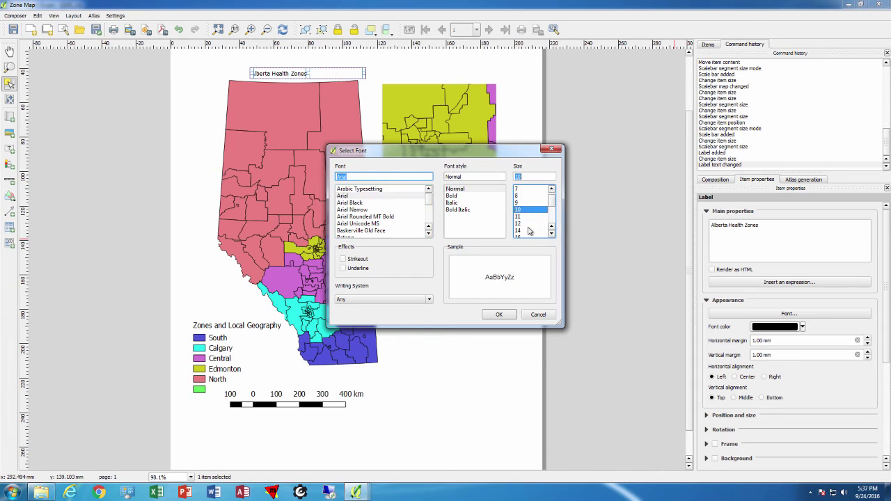
left_click(526, 231)
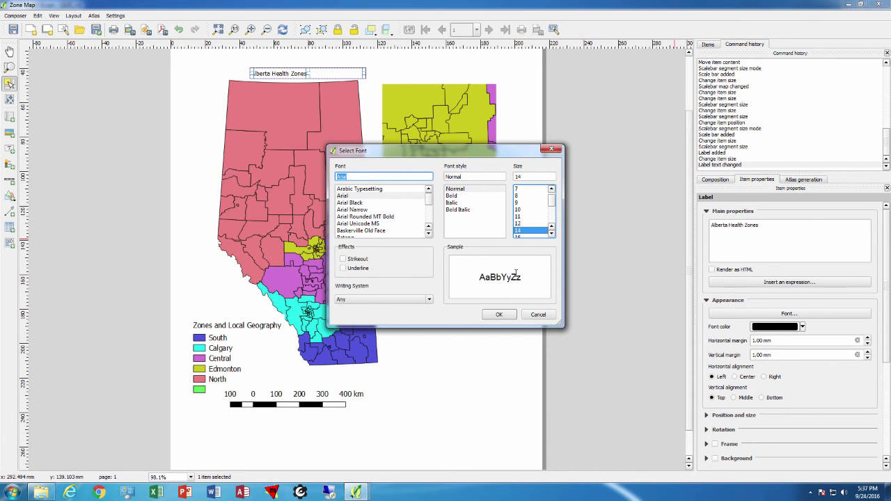
left_click(499, 316)
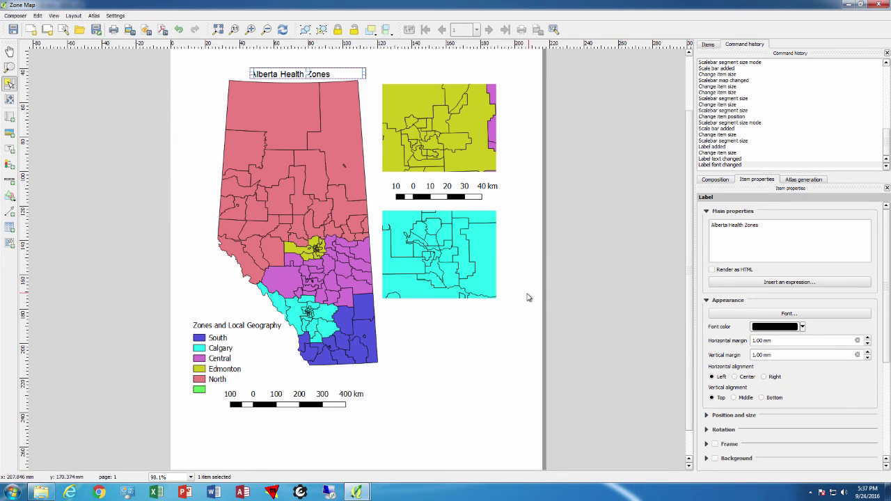
left_click(486, 360)
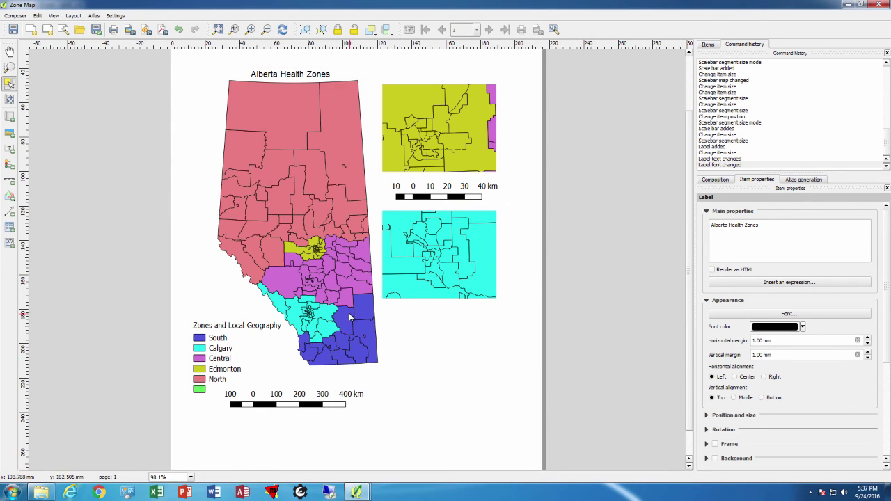
Export the layout as ZoneMap PDF to the Desktop and minimize the composer window
left_click(14, 16)
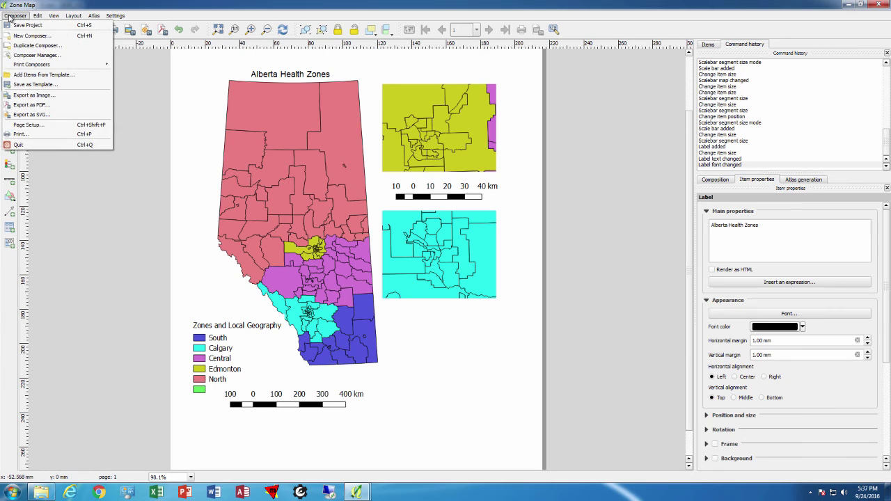
left_click(33, 105)
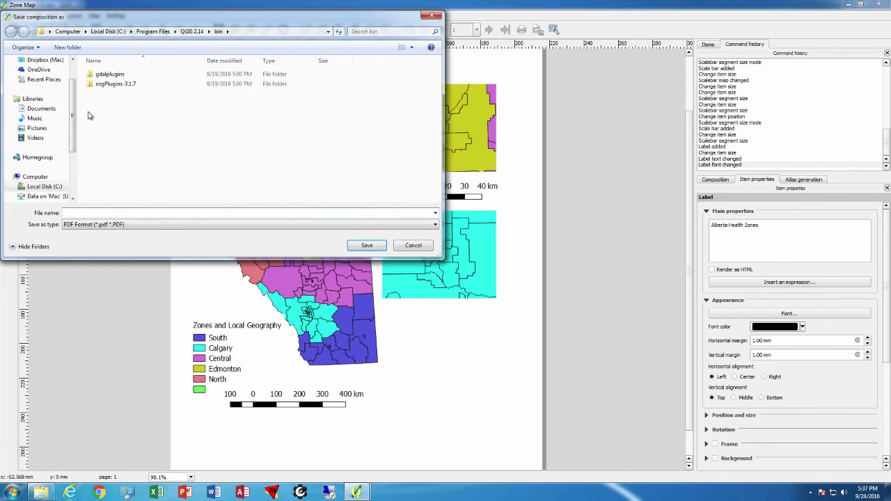
left_click_drag(74, 118, 77, 76)
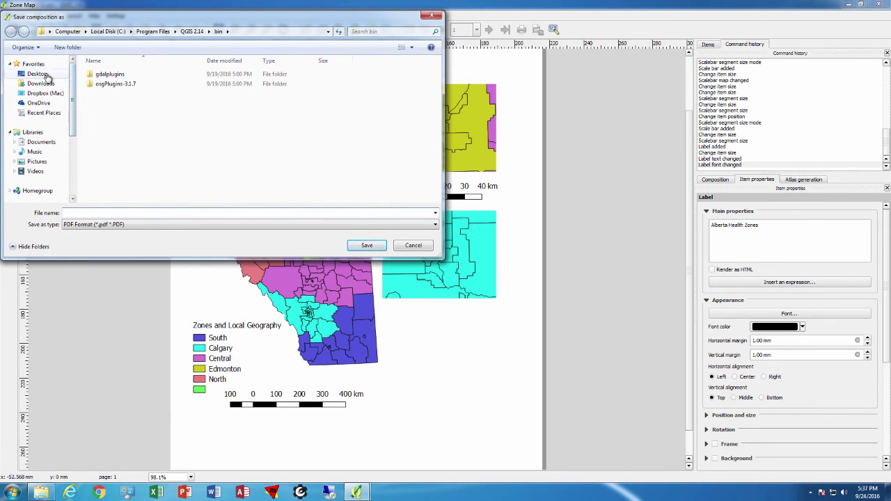
left_click(37, 74)
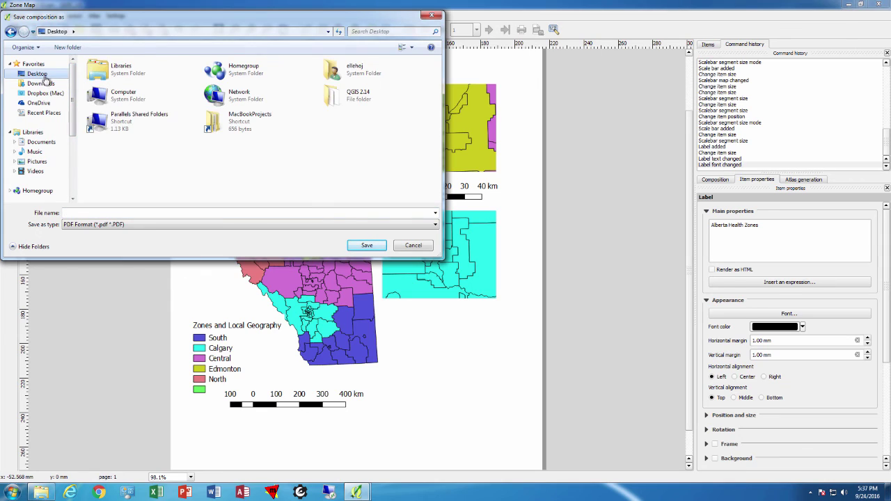
left_click(112, 210)
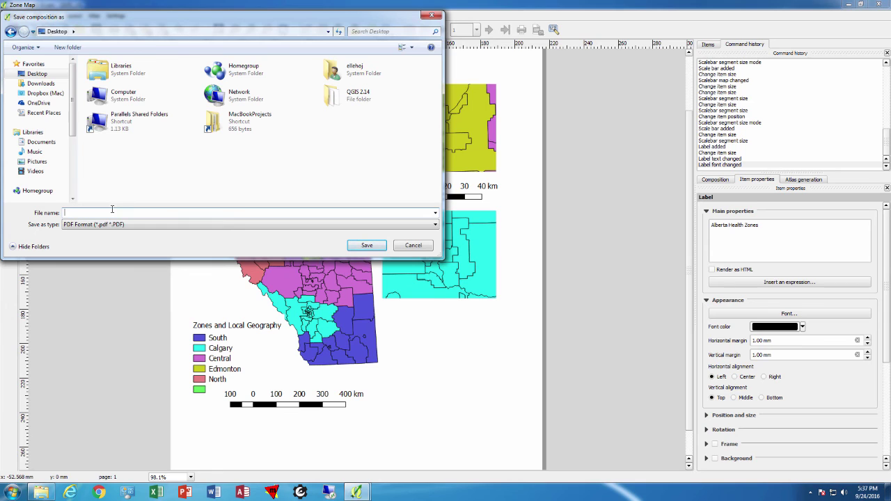
left_click(357, 243)
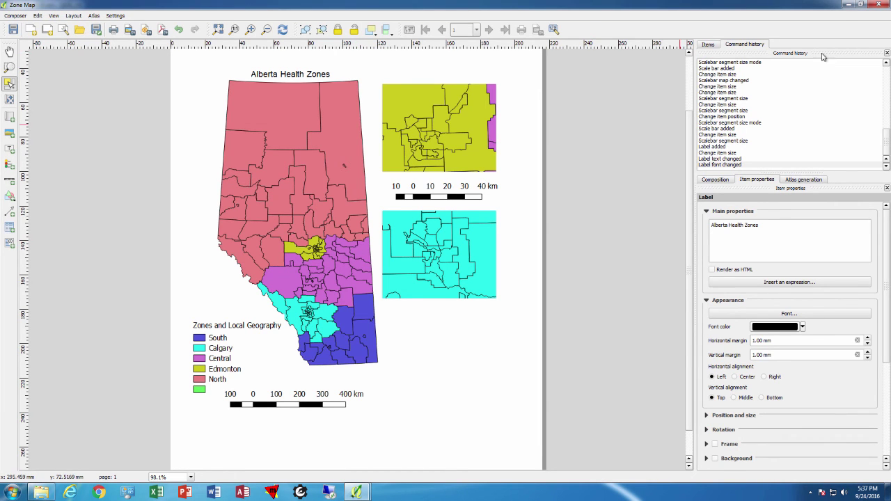
left_click(848, 5)
Minimize QGIS, close the QGIS 2.14 folder, and open ZoneMap.pdf from the desktop
left_click(848, 6)
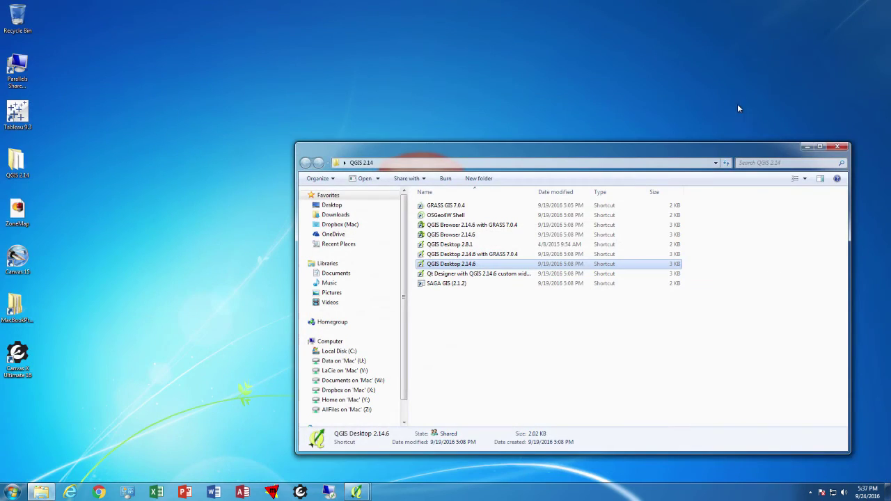
left_click(838, 147)
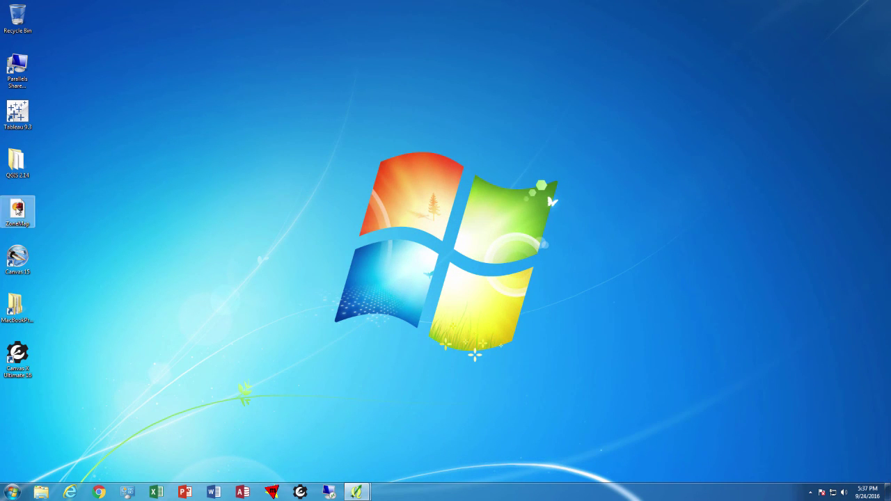
right_click(18, 210)
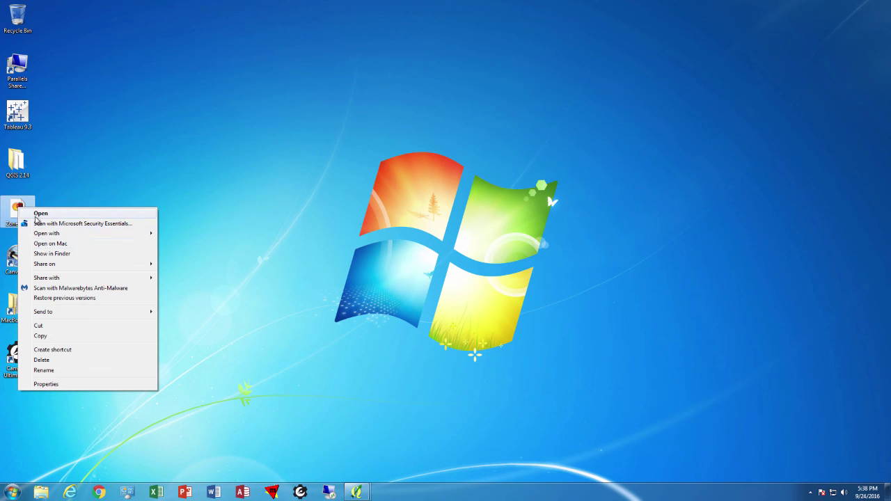
left_click(35, 215)
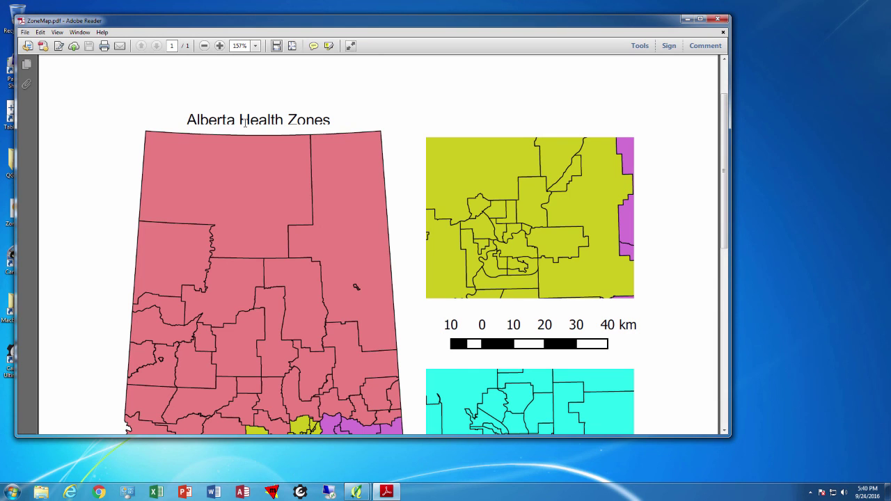
Scroll the PDF down to the legend and Calgary inset, then return to the QGIS Zone Map layout
left_click_drag(723, 177, 723, 287)
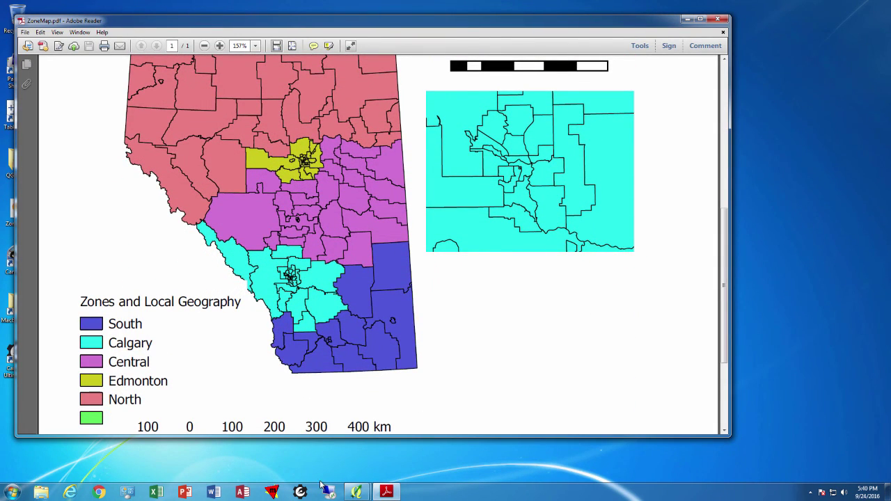
mouse_move(353, 495)
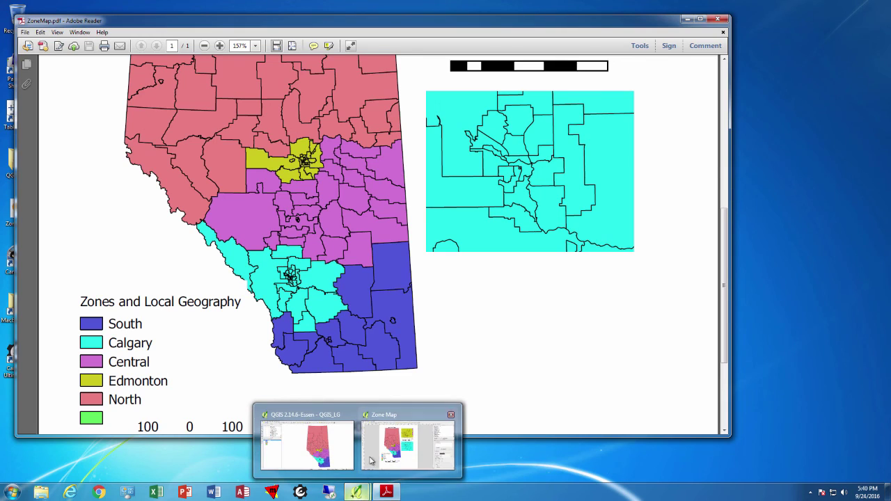
left_click(381, 440)
Raise the Alberta Health Zones title slightly higher above the map
left_click(298, 74)
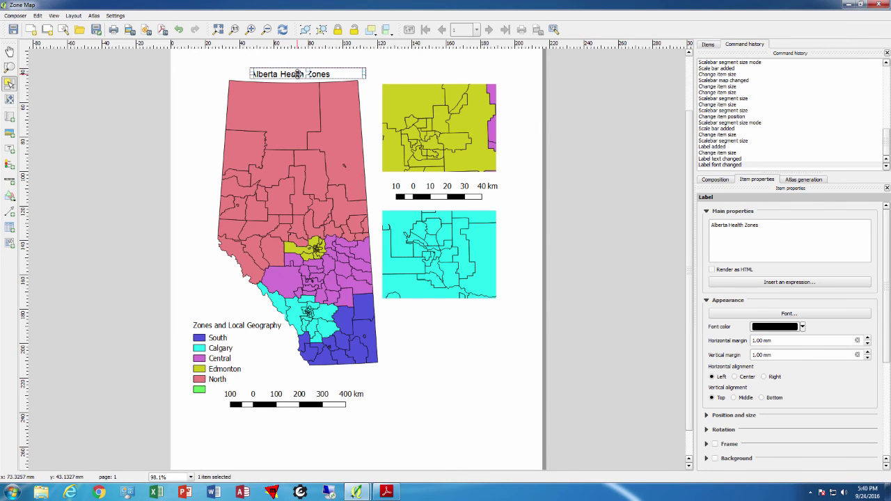
left_click_drag(298, 74, 298, 68)
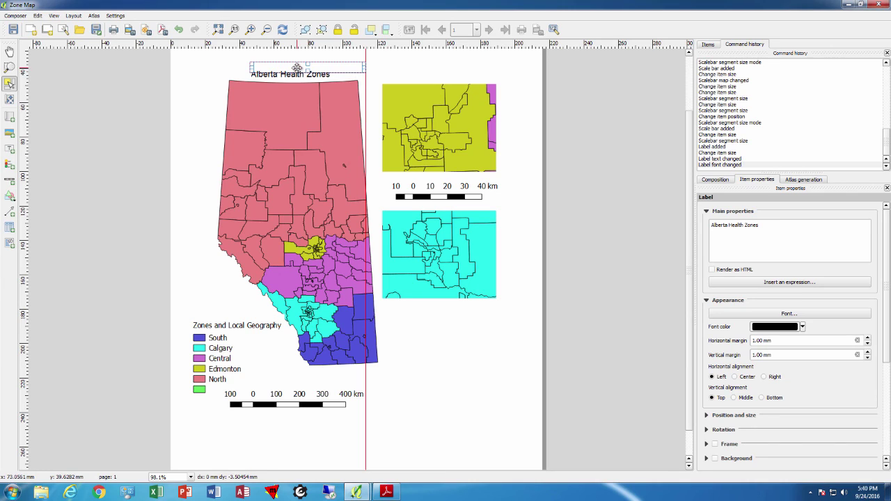
left_click_drag(298, 68, 297, 67)
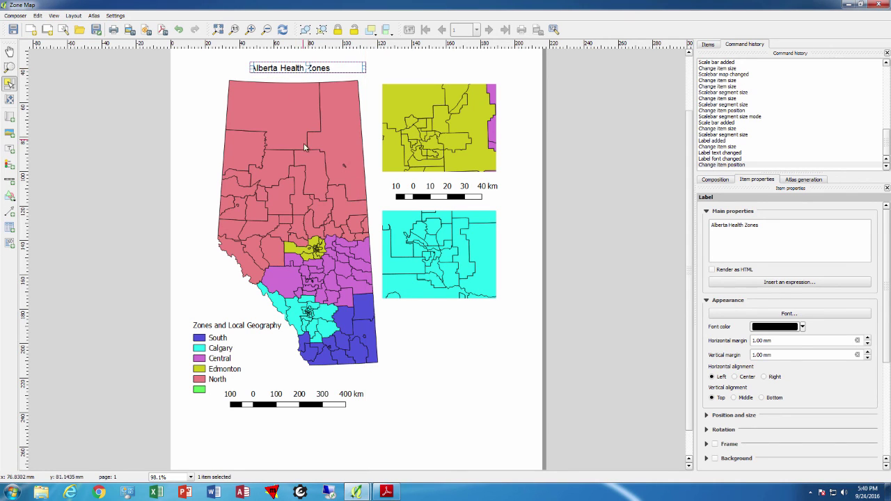
Shift the main Alberta map, the legend and the 100–400 km scale bar lower on the page
left_click(302, 152)
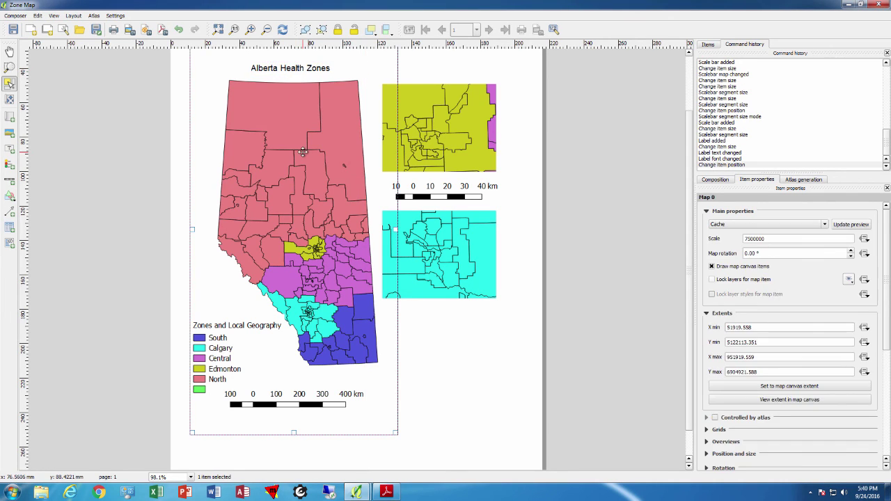
left_click_drag(303, 151, 300, 171)
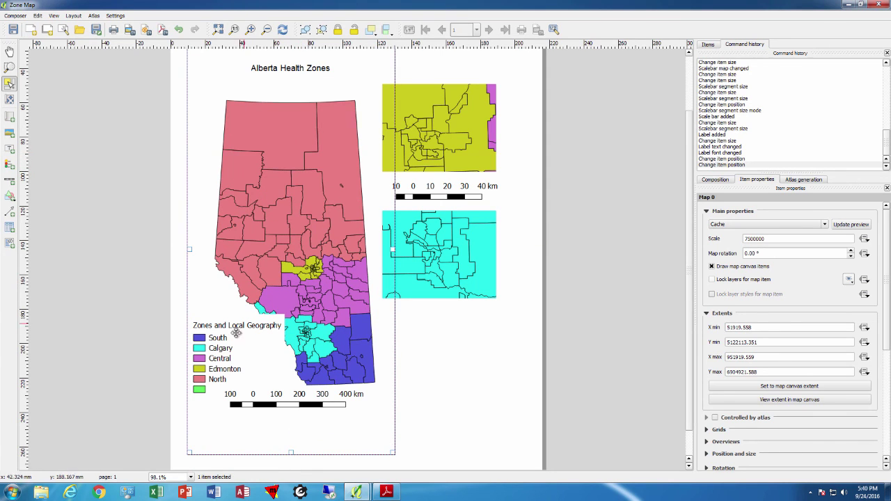
left_click_drag(222, 339, 223, 378)
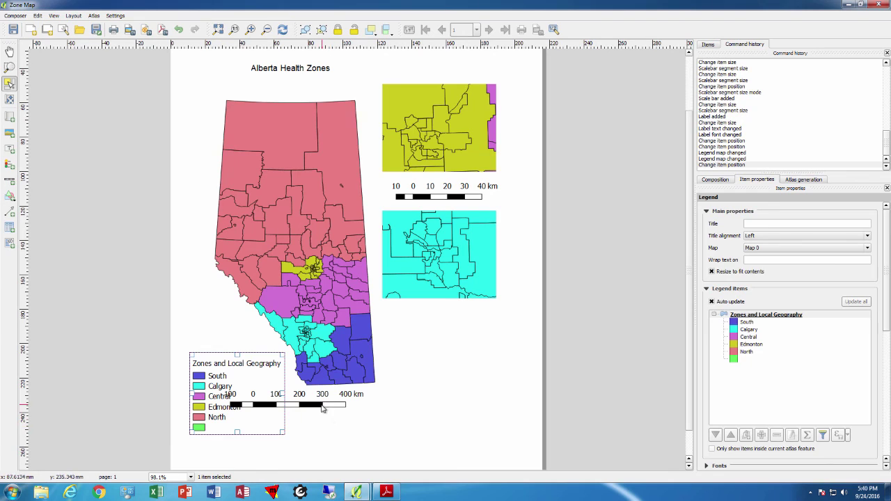
left_click(317, 405)
left_click_drag(317, 405, 316, 445)
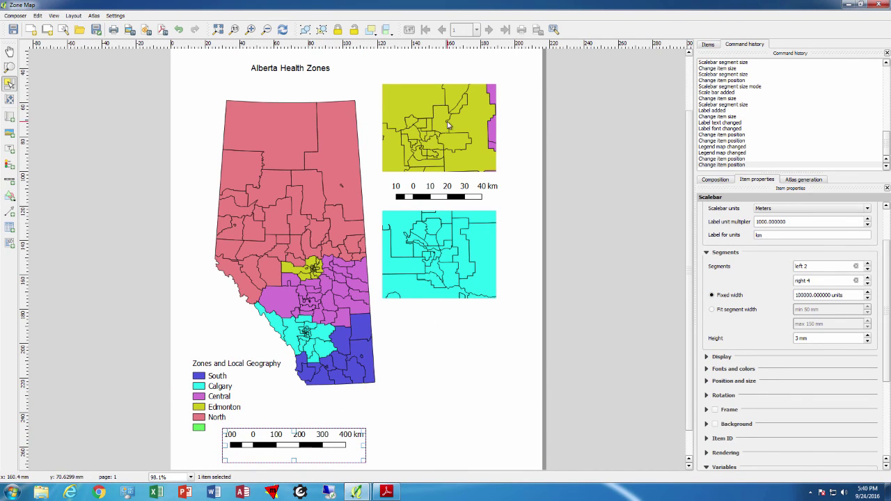
Open the Composer menu to reach the layout's export options
left_click(26, 16)
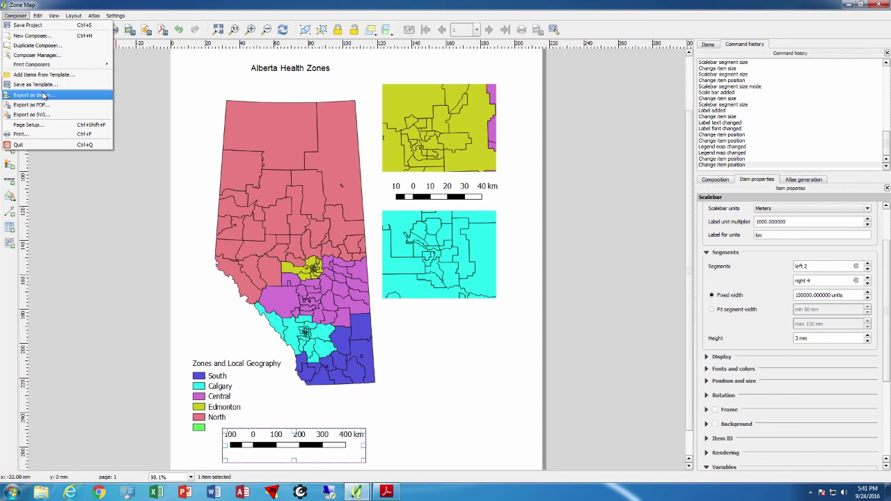